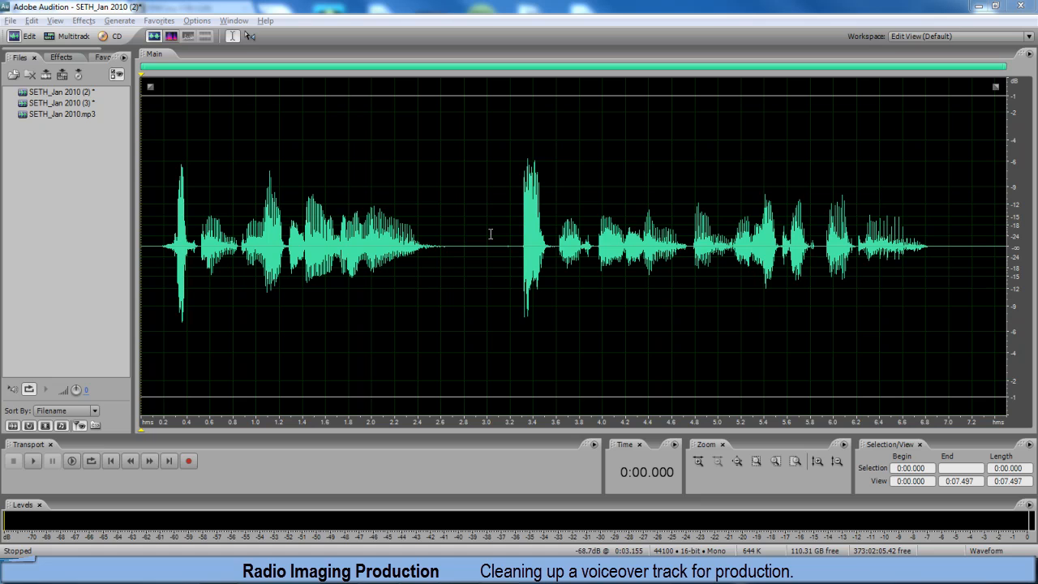
- Play the voiceover track from just before the first phrase
{"action": "left_click_drag", "start_coordinate": [481, 211], "coordinate": [122, 215]}
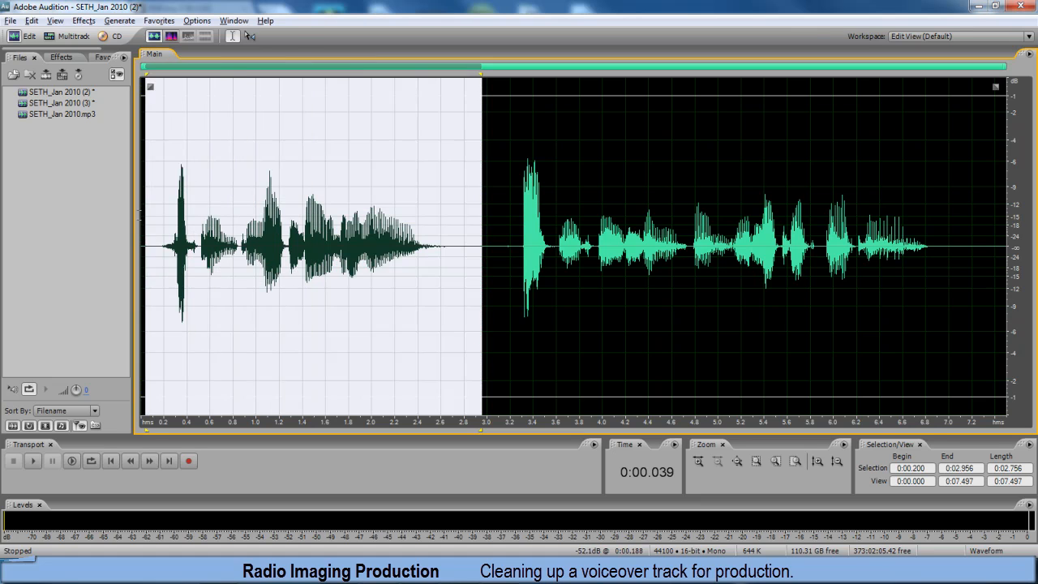
{"action": "left_click", "coordinate": [147, 213]}
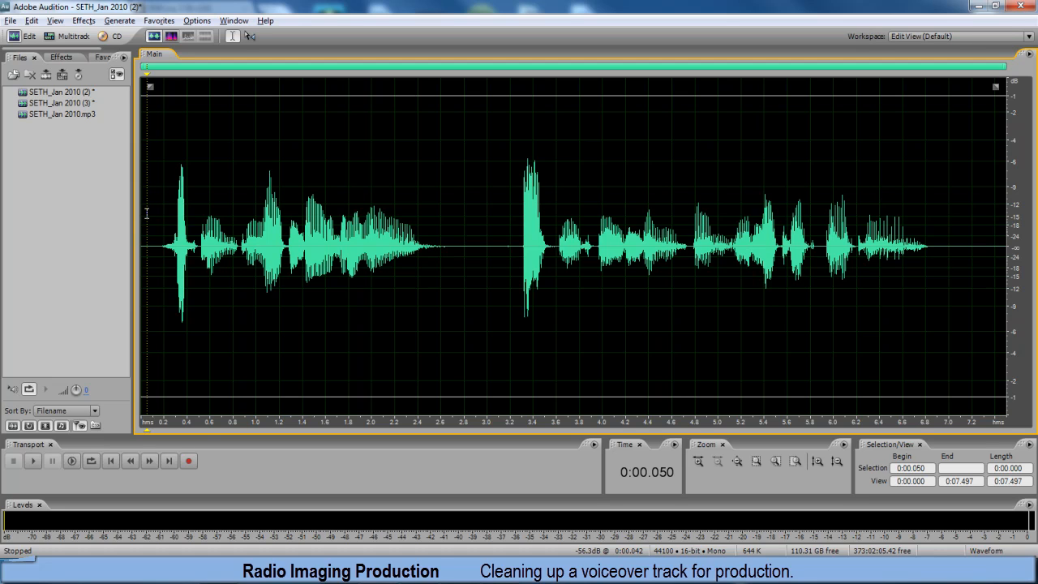
{"action": "key", "text": "space"}
- Examine the silent gap between the two phrases and the silence after the last one
{"action": "left_click_drag", "start_coordinate": [450, 251], "coordinate": [521, 250]}
{"action": "left_click", "coordinate": [520, 251]}
{"action": "left_click_drag", "start_coordinate": [932, 258], "coordinate": [1030, 264]}
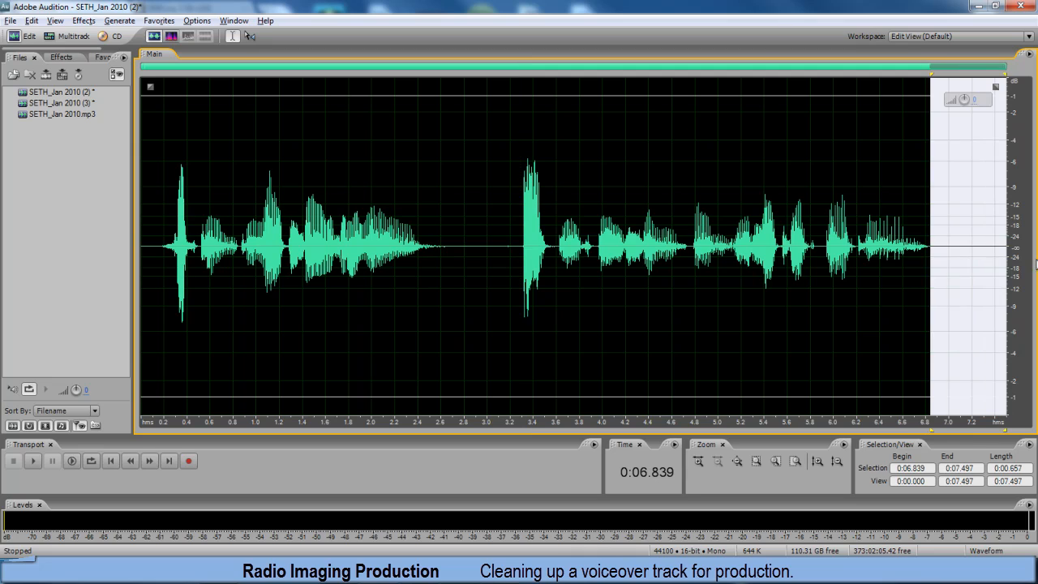
{"action": "left_click", "coordinate": [518, 240]}
{"action": "double_click", "coordinate": [466, 241]}
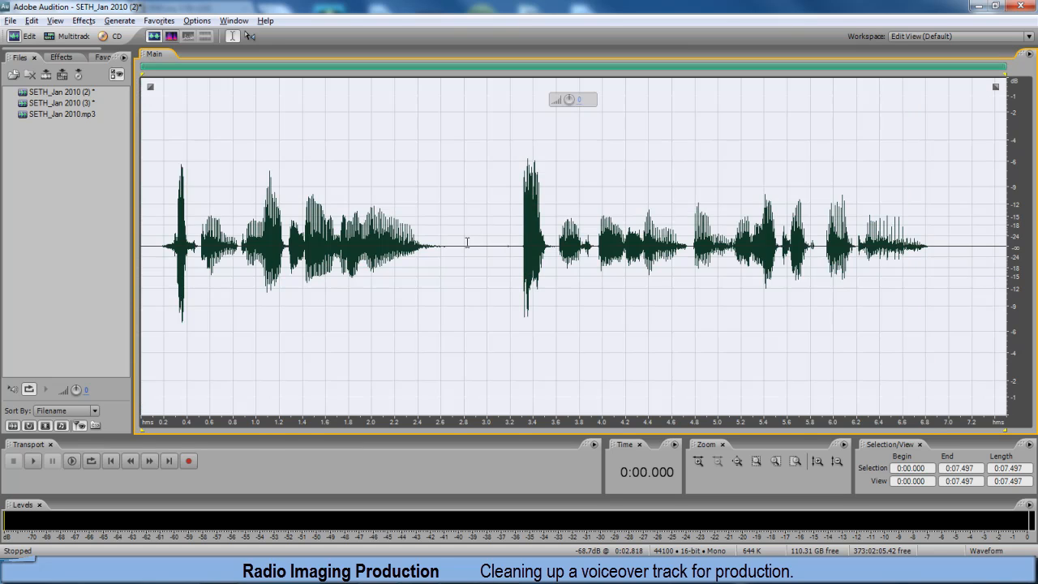
{"action": "left_click_drag", "start_coordinate": [451, 248], "coordinate": [519, 250]}
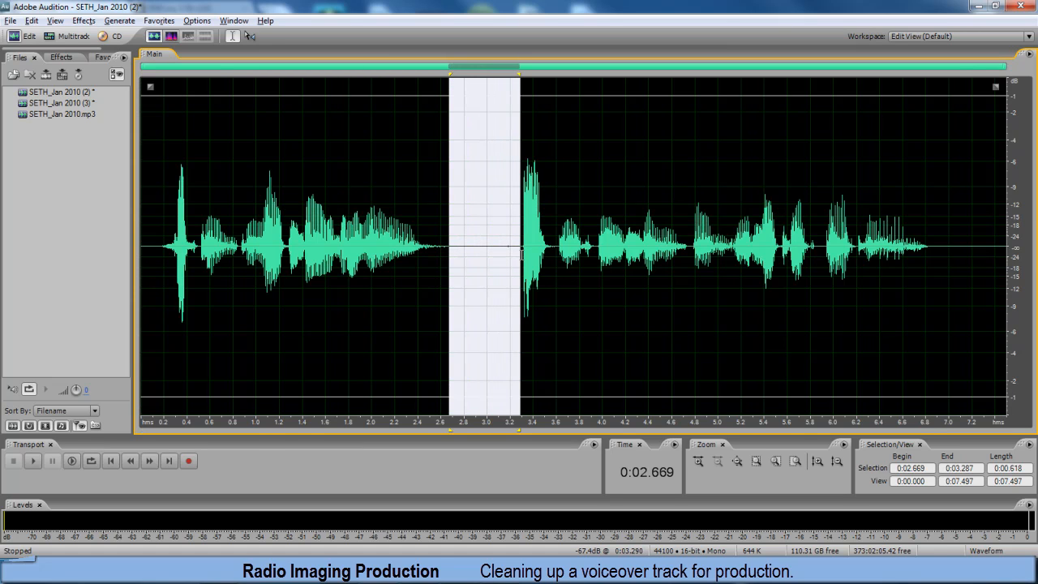
{"action": "mouse_move", "coordinate": [486, 102]}
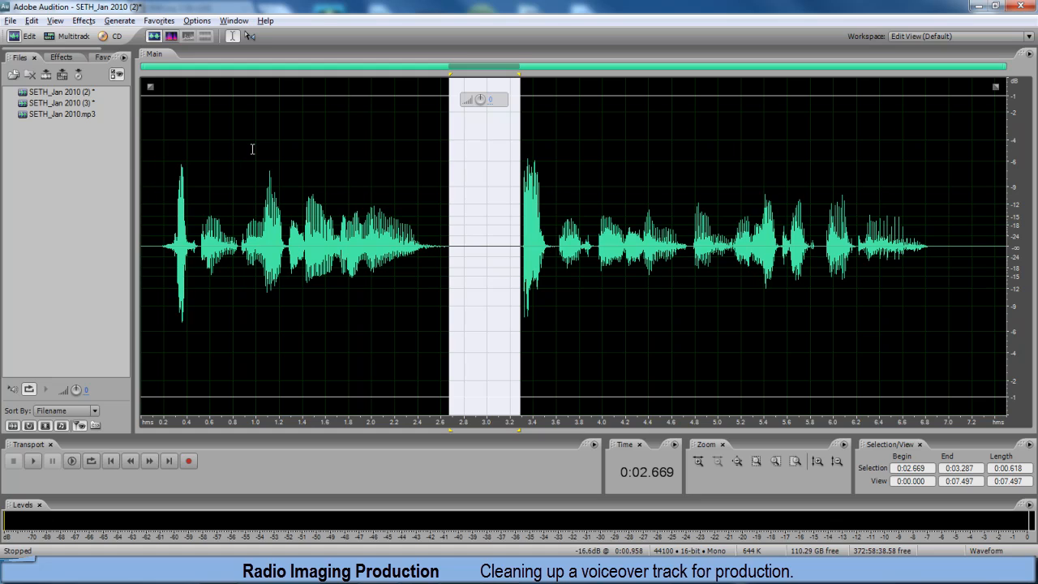
{"action": "key", "text": "ctrl"}
{"action": "key", "text": "ctrl+a"}
{"action": "left_click", "coordinate": [672, 239]}
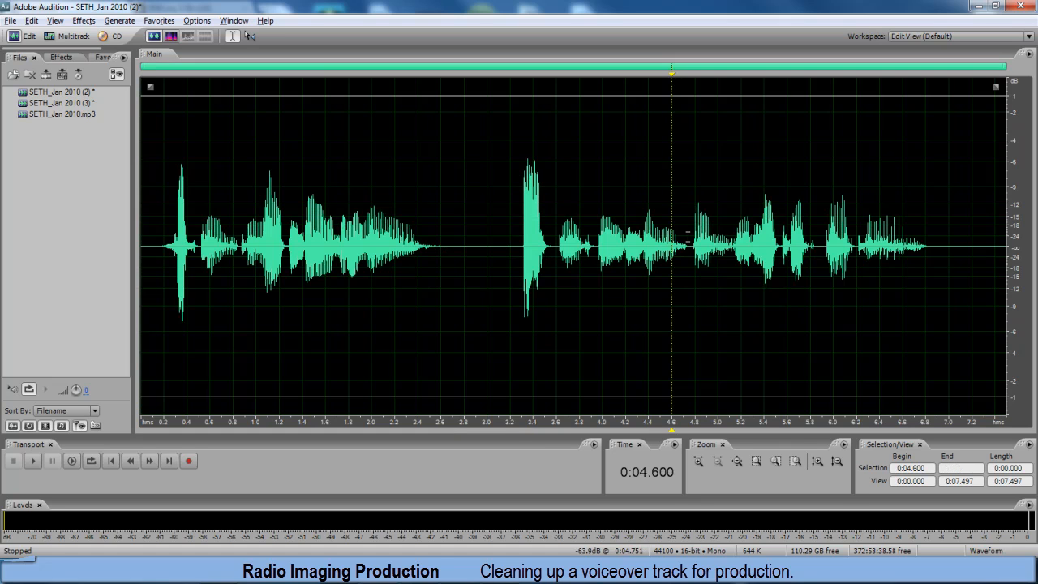
{"action": "left_click_drag", "start_coordinate": [825, 235], "coordinate": [520, 231]}
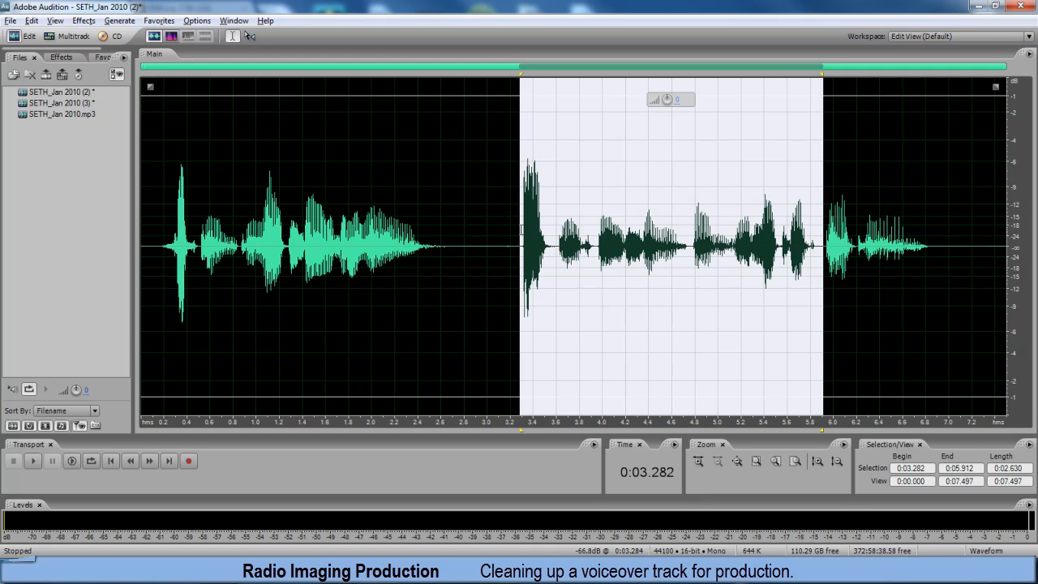
{"action": "left_click", "coordinate": [521, 230]}
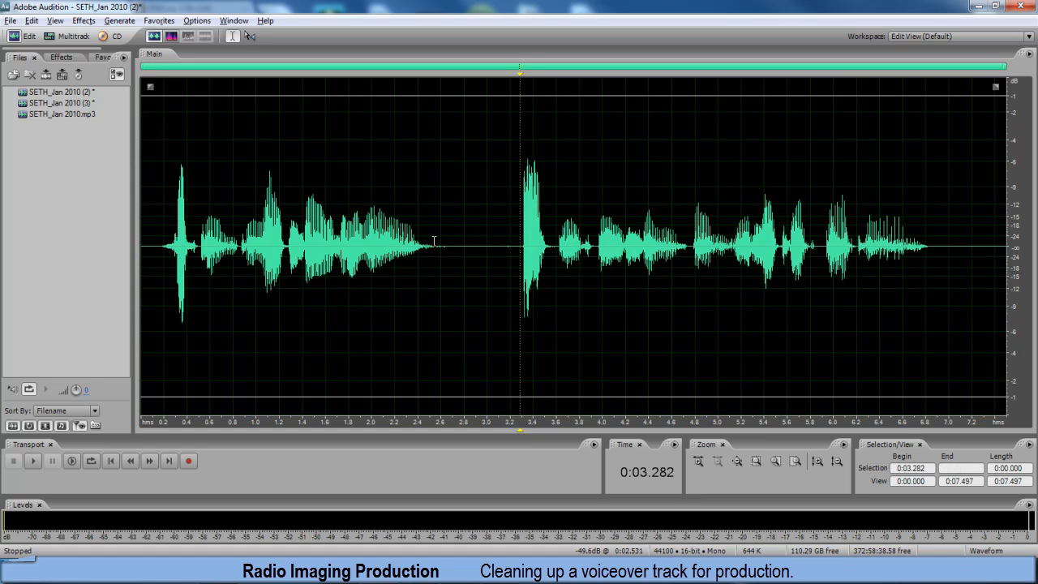
- Capture a noise reduction profile from the silent gap of about 0.6 s between the two phrases
{"action": "left_click_drag", "start_coordinate": [450, 241], "coordinate": [520, 249]}
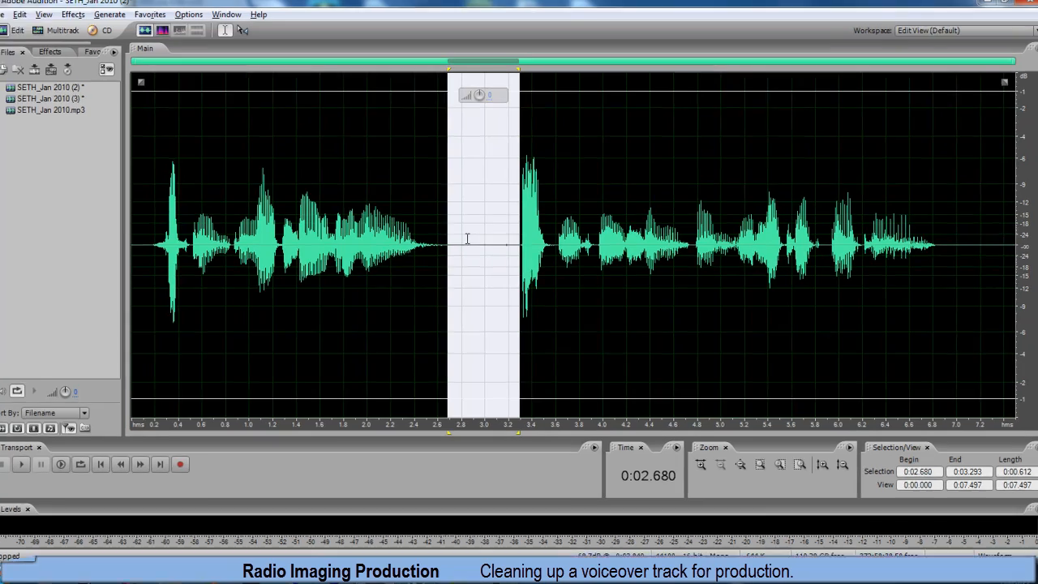
{"action": "right_click", "coordinate": [470, 237]}
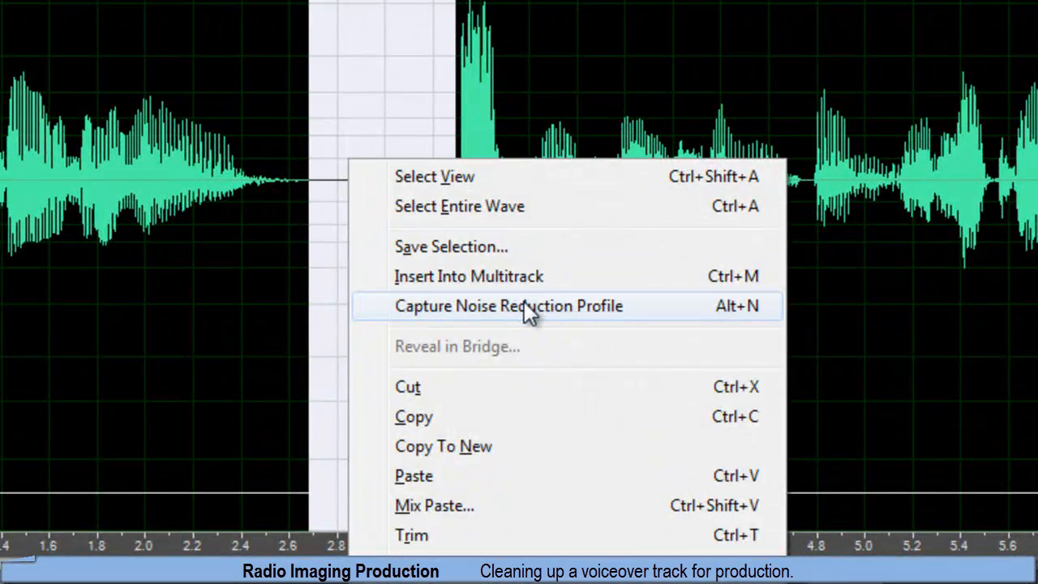
{"action": "left_click", "coordinate": [528, 311]}
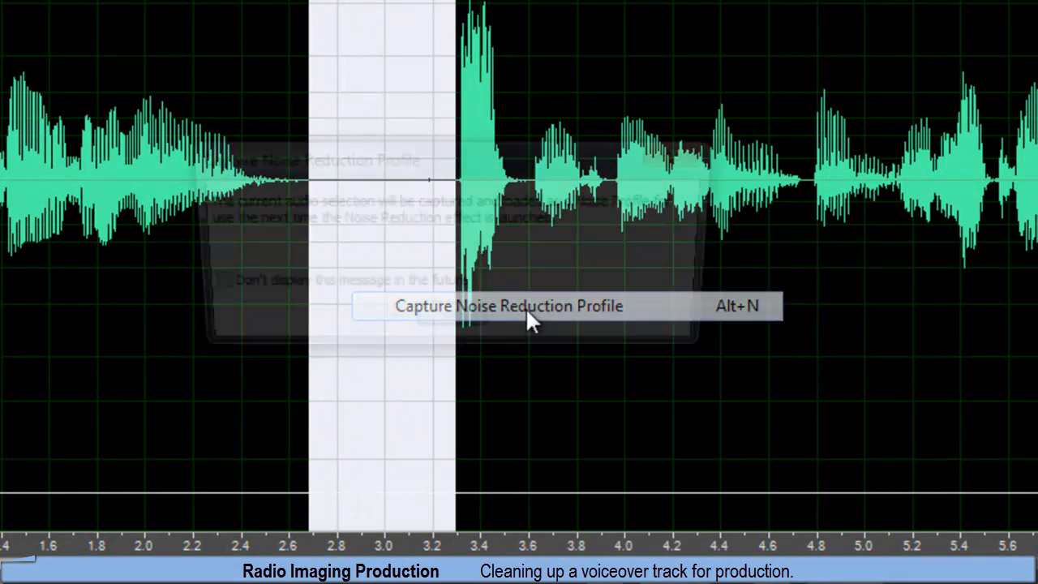
{"action": "left_click", "coordinate": [428, 325]}
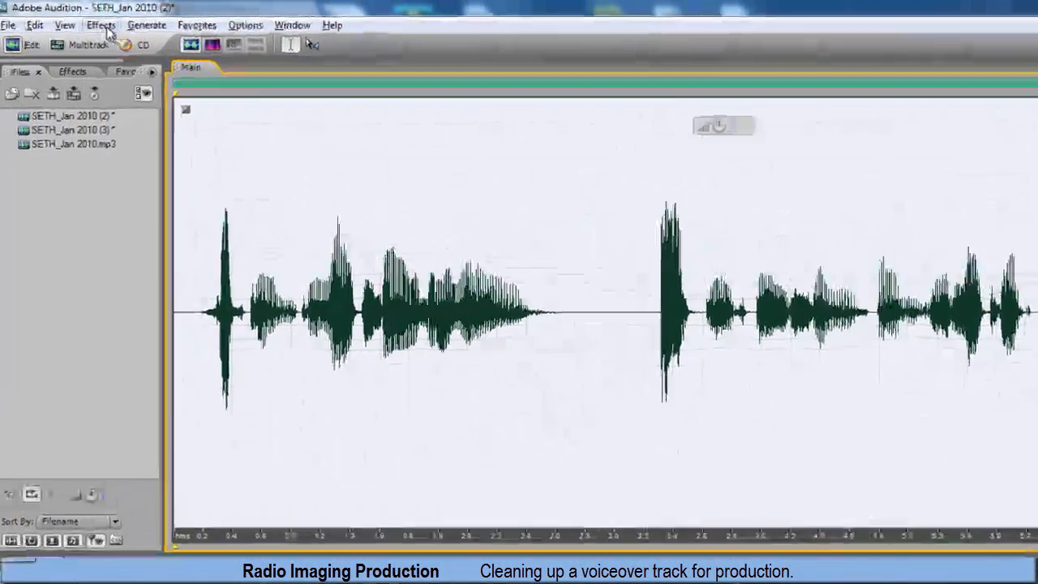
- Apply the Noise Reduction process to the entire wave at a level of 75, using the captured profile
{"action": "left_click", "coordinate": [104, 27]}
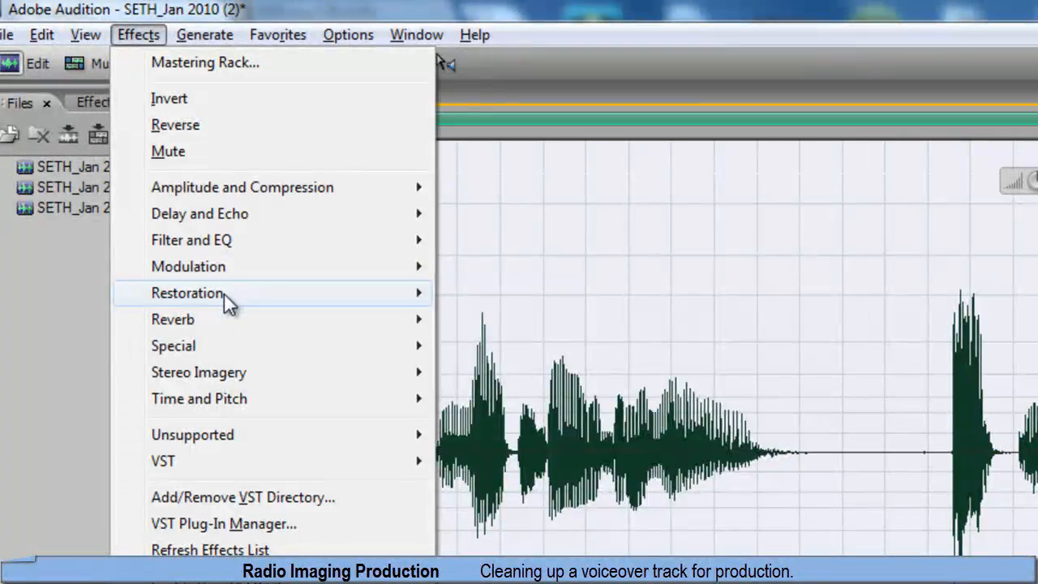
{"action": "mouse_move", "coordinate": [273, 293]}
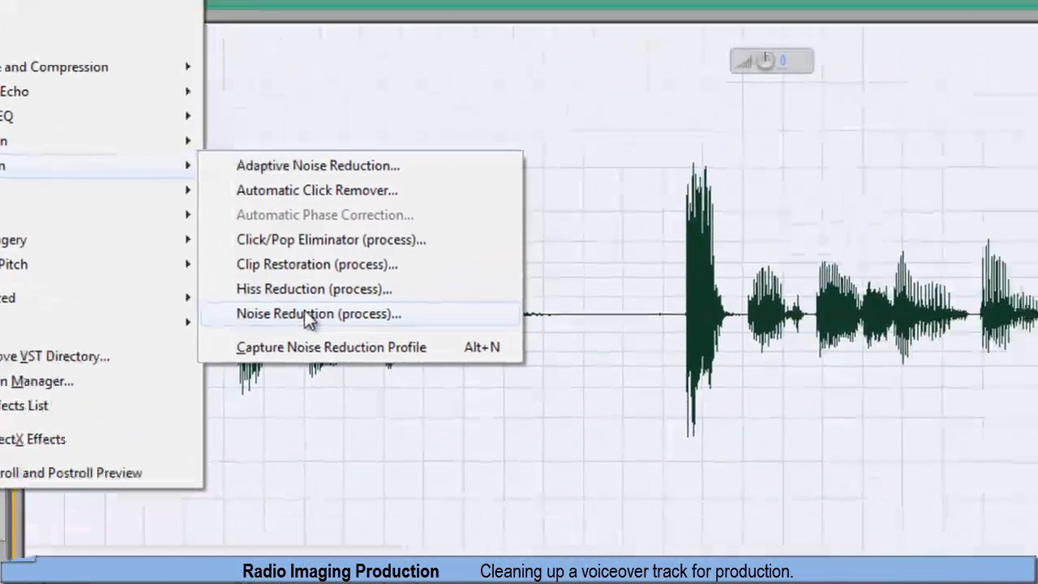
{"action": "left_click", "coordinate": [542, 449]}
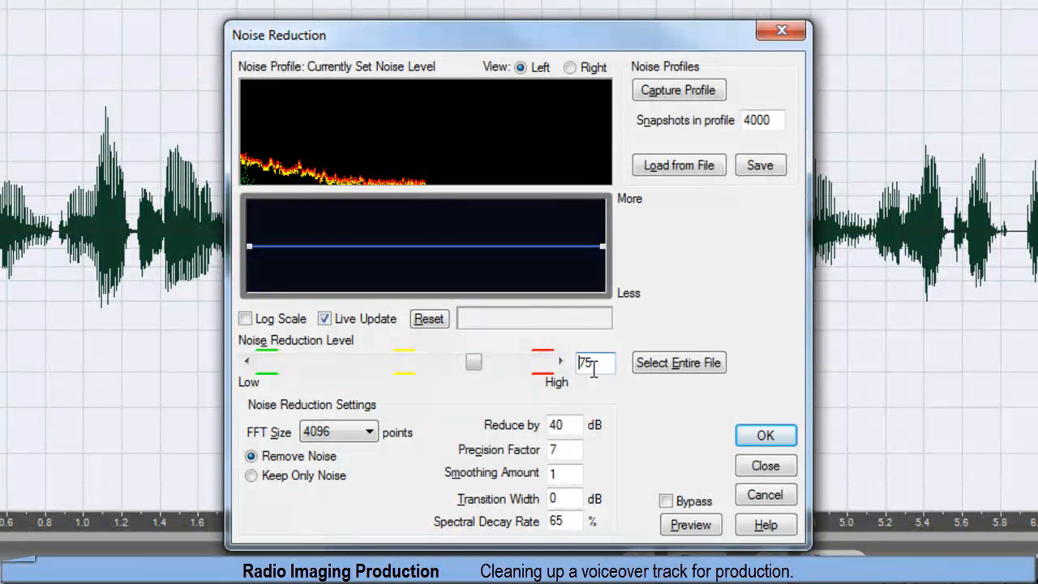
{"action": "left_click", "coordinate": [766, 436]}
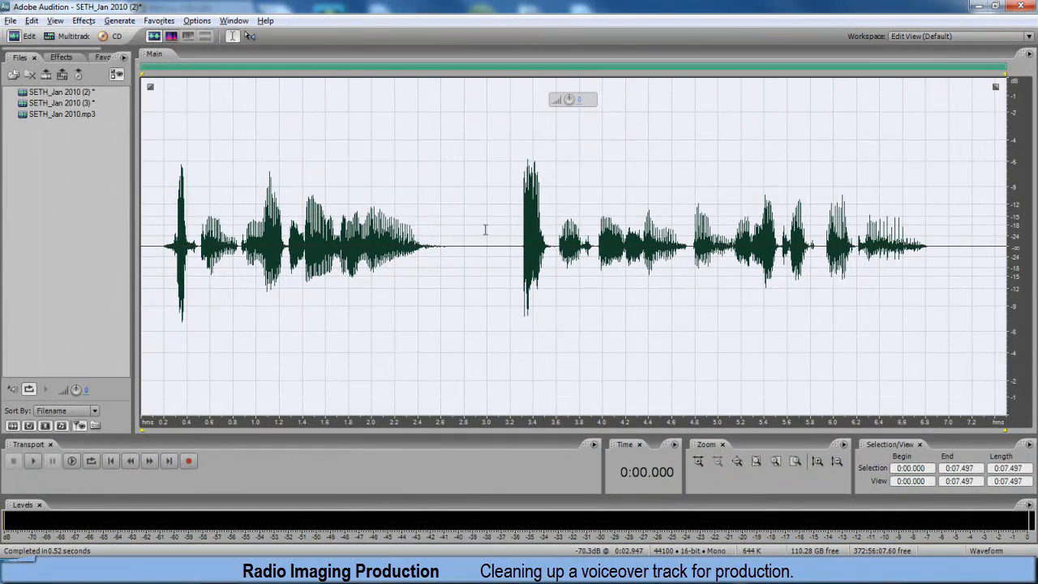
- Select the silence of about 0.2 s before the first phrase
{"action": "left_click_drag", "start_coordinate": [458, 247], "coordinate": [963, 244]}
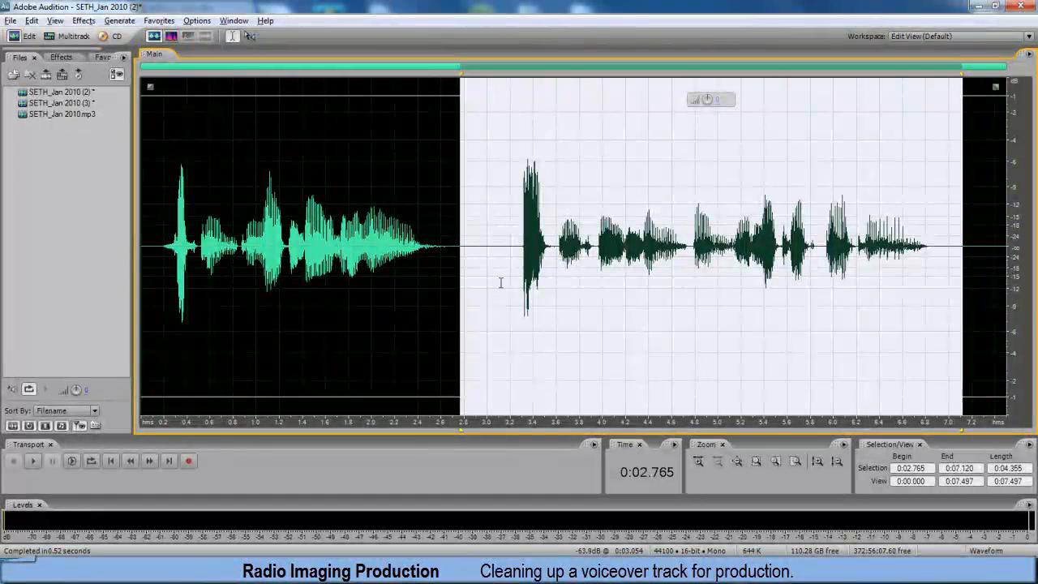
{"action": "left_click", "coordinate": [406, 233]}
{"action": "key", "text": "ctrl+a"}
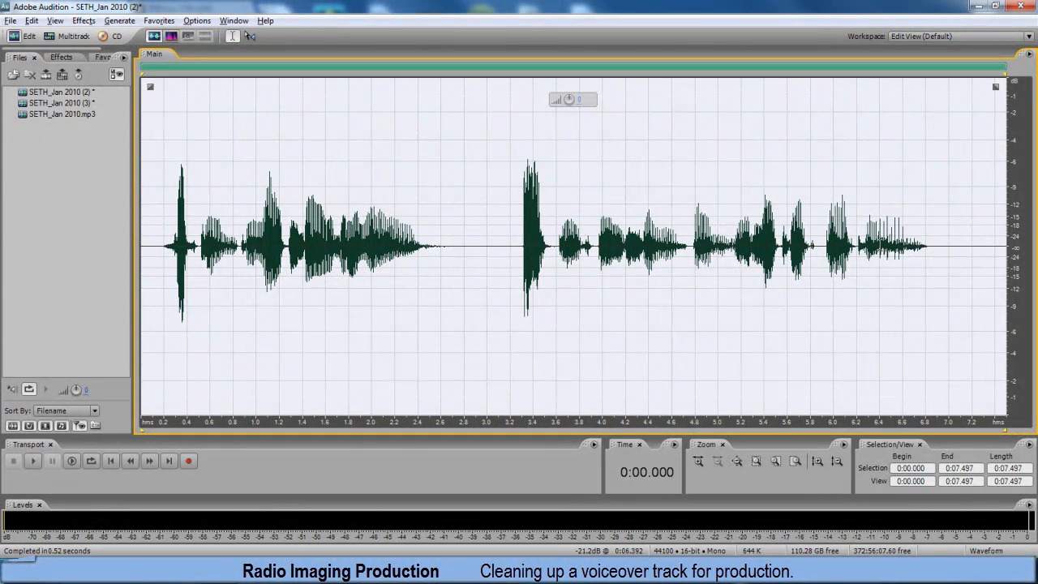
{"action": "left_click_drag", "start_coordinate": [163, 244], "coordinate": [143, 242]}
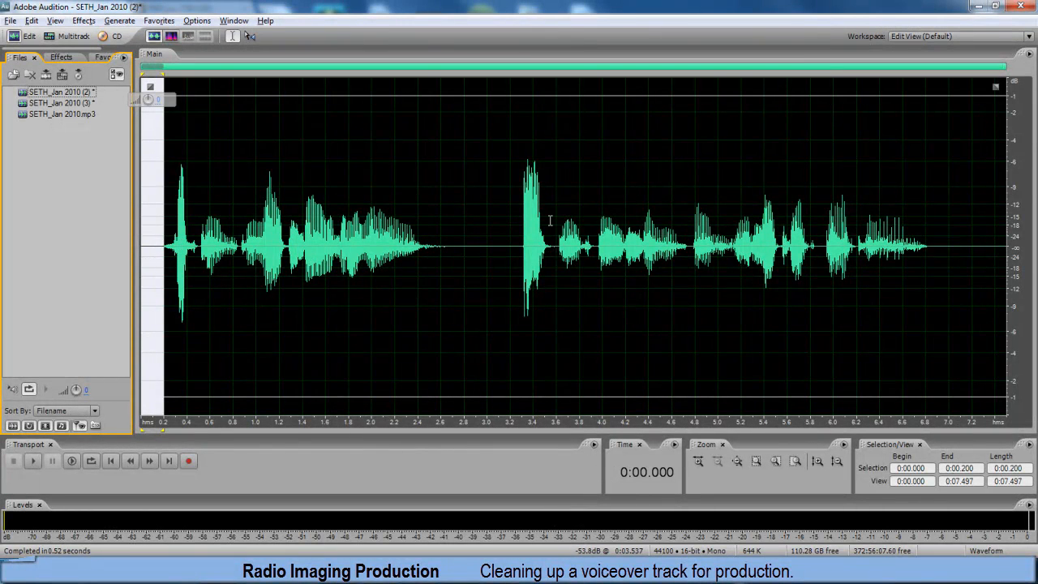
{"action": "right_click", "coordinate": [153, 164]}
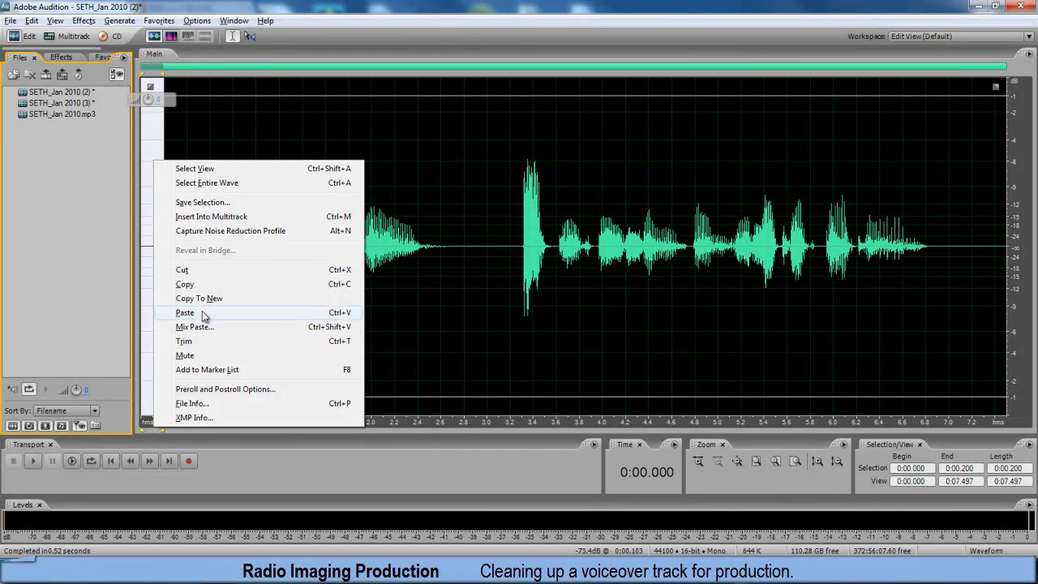
{"action": "left_click", "coordinate": [210, 342]}
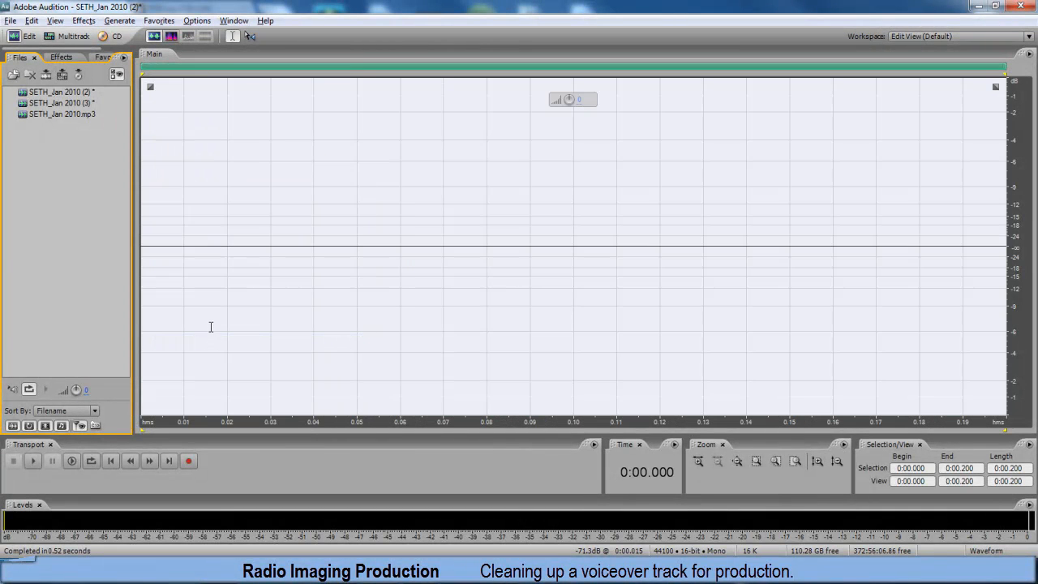
{"action": "key", "text": "ctrl+z"}
- Delete the selected leading silence and the silence after the last phrase
{"action": "key", "text": "Delete"}
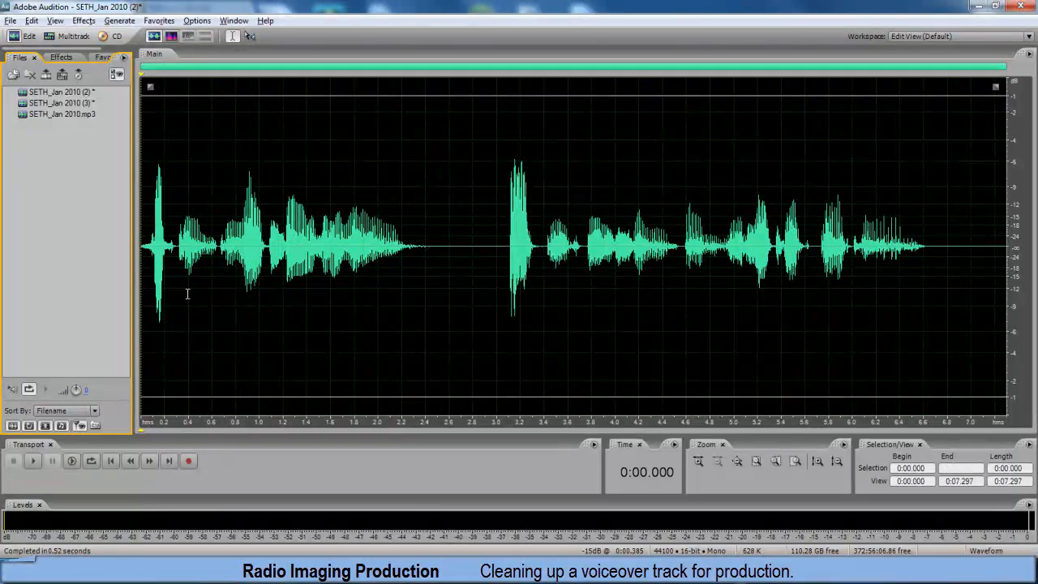
{"action": "left_click_drag", "start_coordinate": [931, 254], "coordinate": [987, 259]}
{"action": "key", "text": "Delete"}
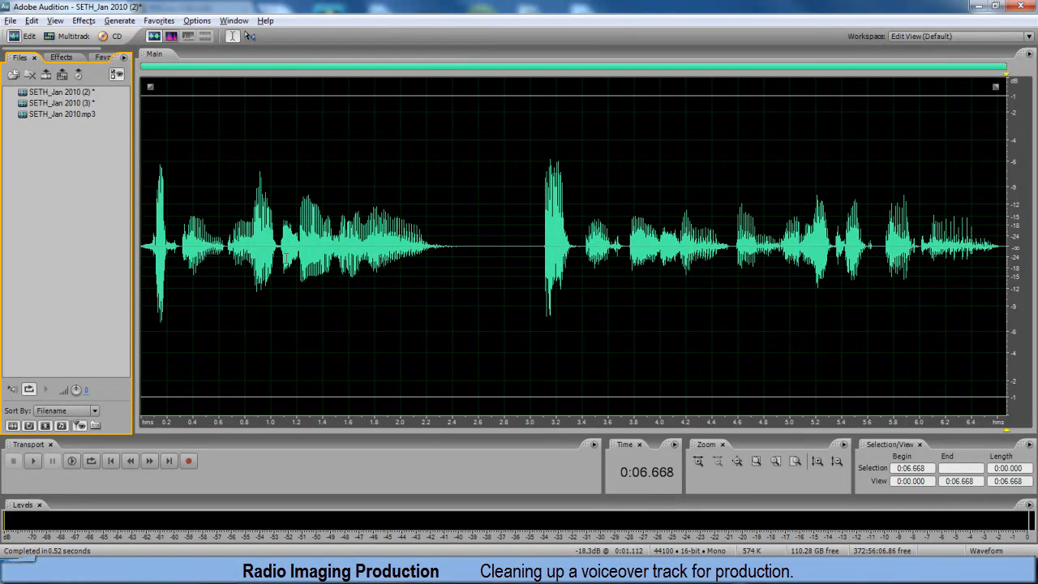
- Play the first phrase from about 1.1 s to check the cleaned audio
{"action": "left_click", "coordinate": [285, 268]}
{"action": "key", "text": "space"}
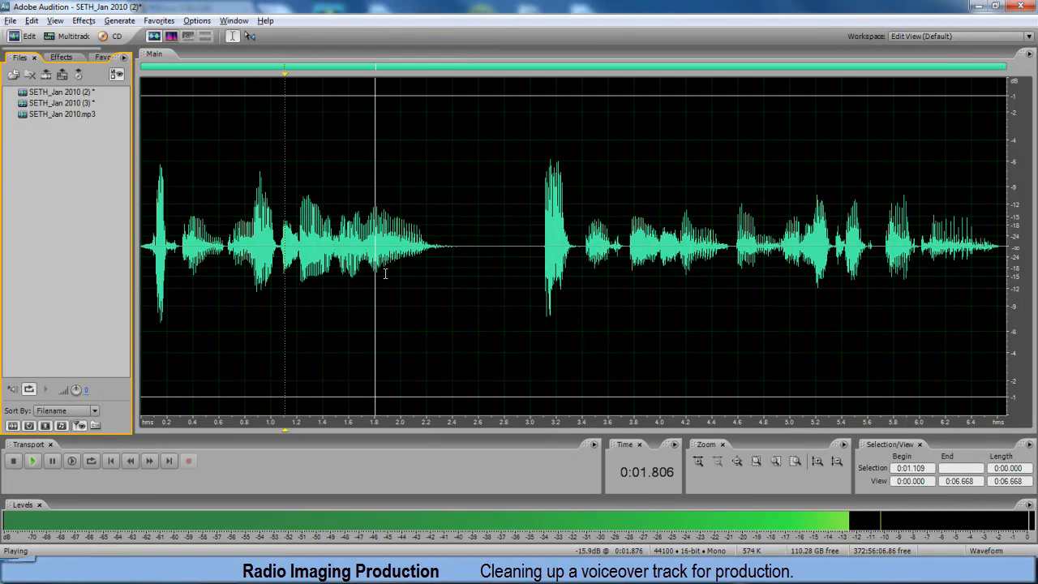
{"action": "key", "text": "space"}
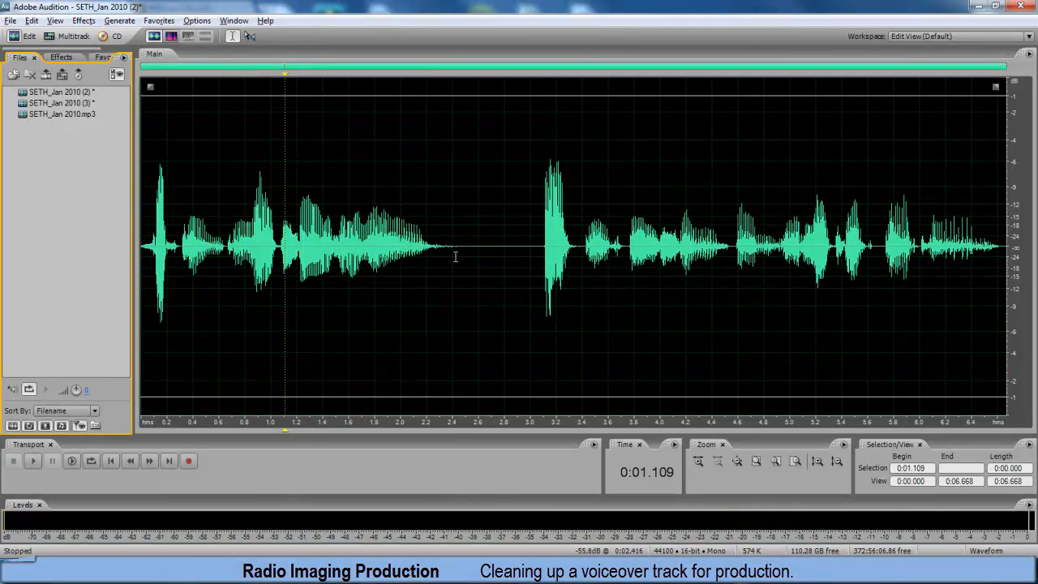
- Delete the silence of about 0.7 s between the two phrases and play across the join
{"action": "left_click_drag", "start_coordinate": [452, 255], "coordinate": [544, 254]}
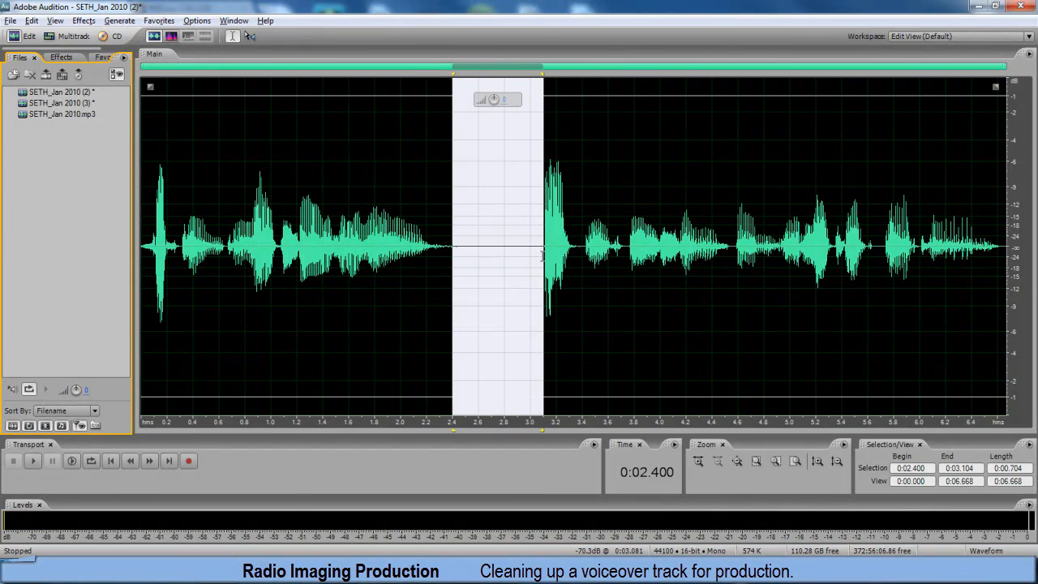
{"action": "key", "text": "Delete"}
{"action": "left_click", "coordinate": [326, 274]}
{"action": "key", "text": "space"}
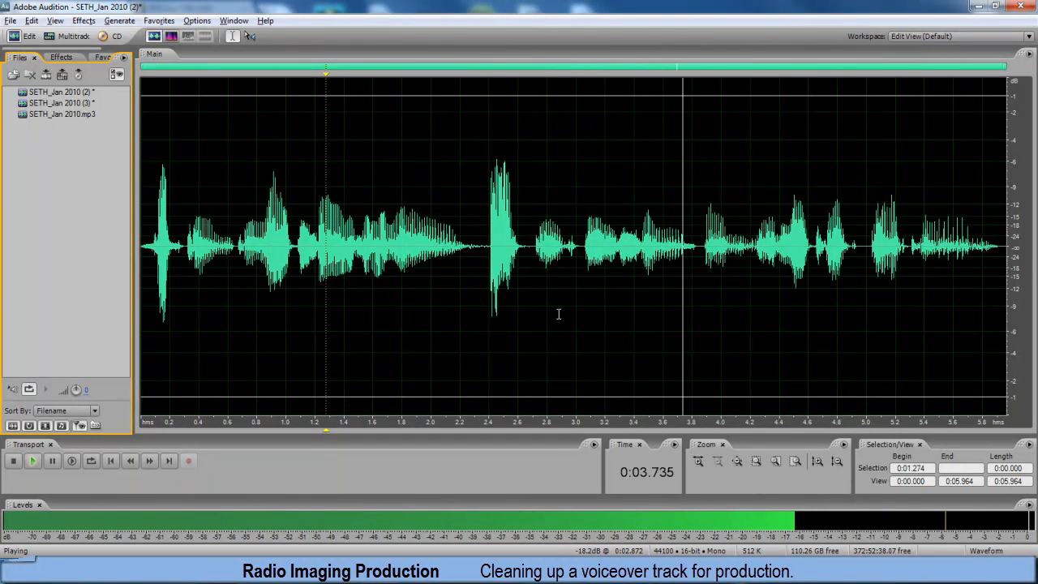
{"action": "key", "text": "space"}
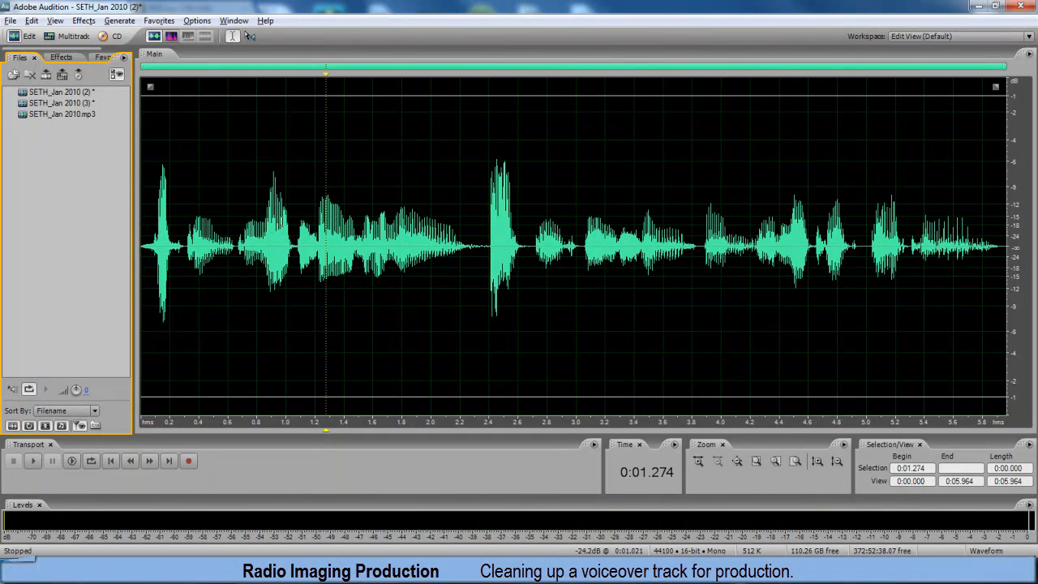
- Add a very short fade-in at the start of the track and a short fade-out at its end
{"action": "left_click_drag", "start_coordinate": [431, 209], "coordinate": [166, 212]}
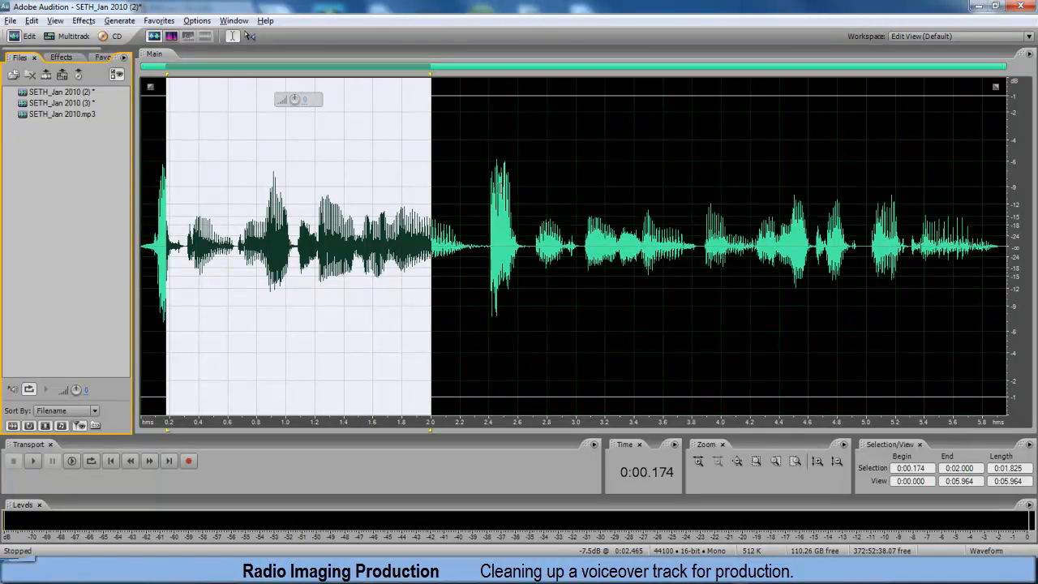
{"action": "left_click_drag", "start_coordinate": [354, 225], "coordinate": [116, 238]}
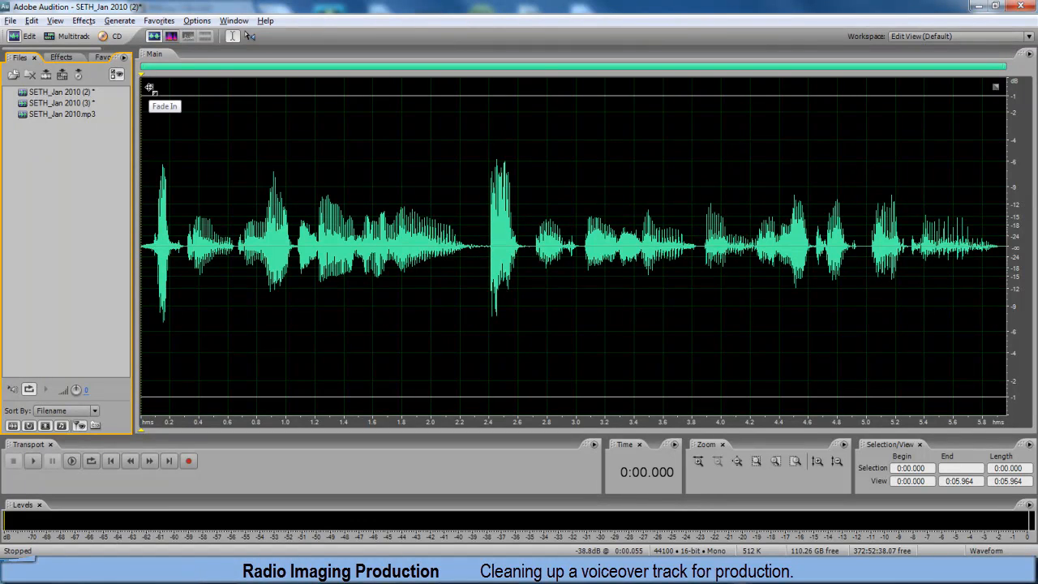
{"action": "left_click_drag", "start_coordinate": [149, 86], "coordinate": [154, 107]}
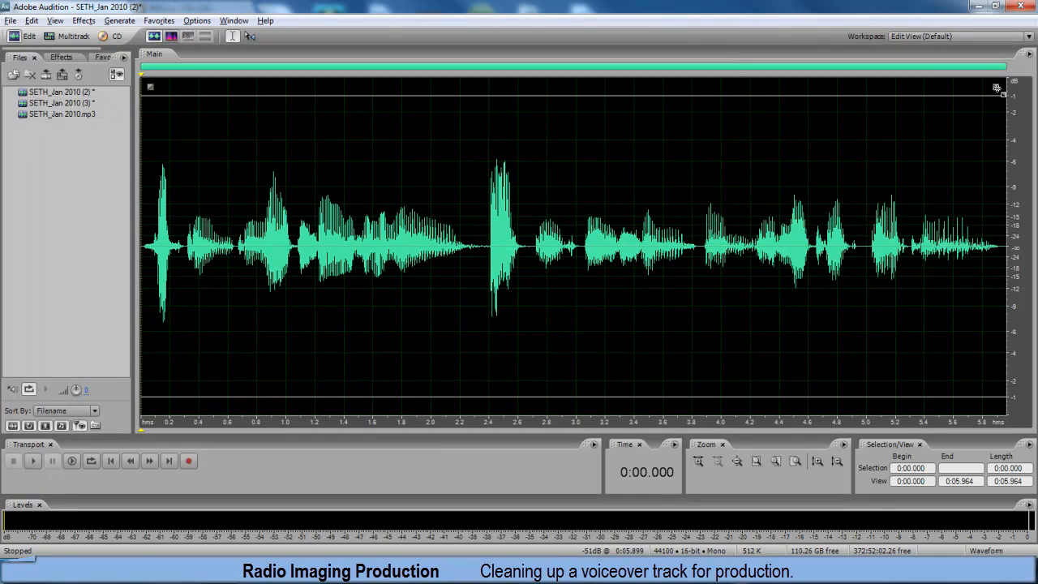
{"action": "left_click_drag", "start_coordinate": [997, 87], "coordinate": [970, 86]}
- Play the end of the track from about 5 s and return the playback cursor to near the start
{"action": "left_click", "coordinate": [864, 165]}
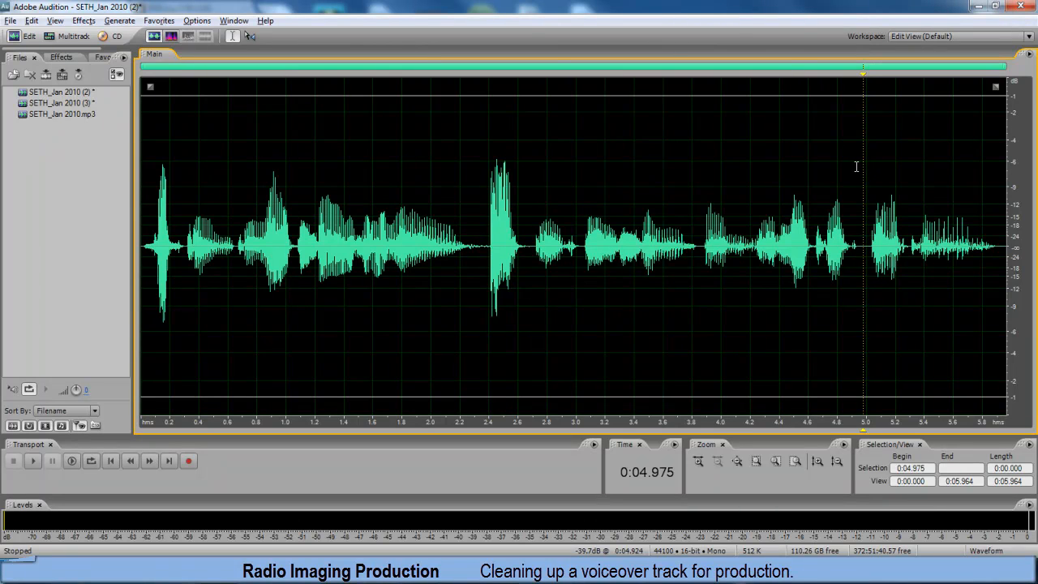
{"action": "key", "text": "space"}
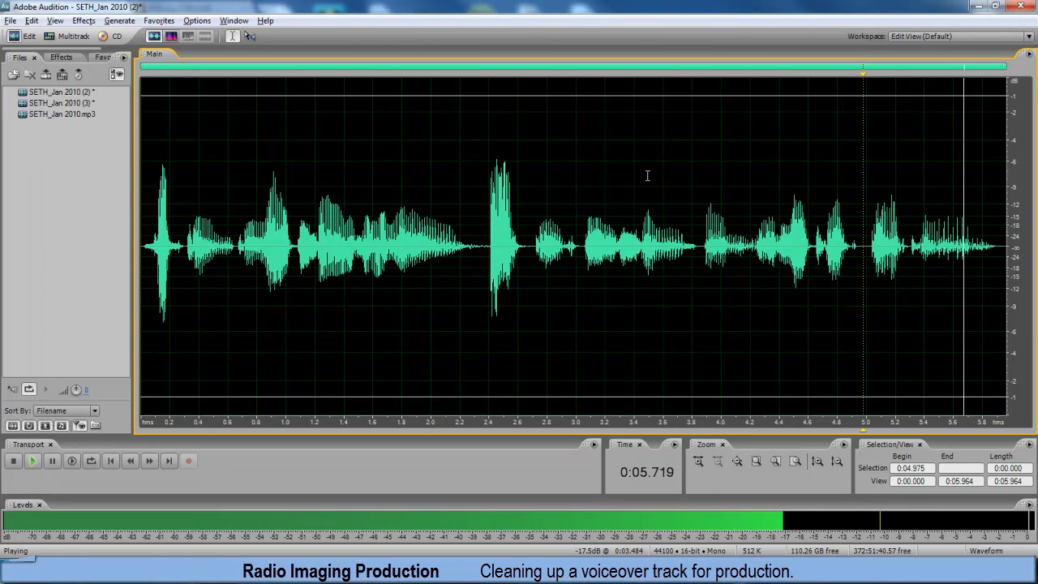
{"action": "double_click", "coordinate": [146, 192]}
{"action": "left_click", "coordinate": [146, 192]}
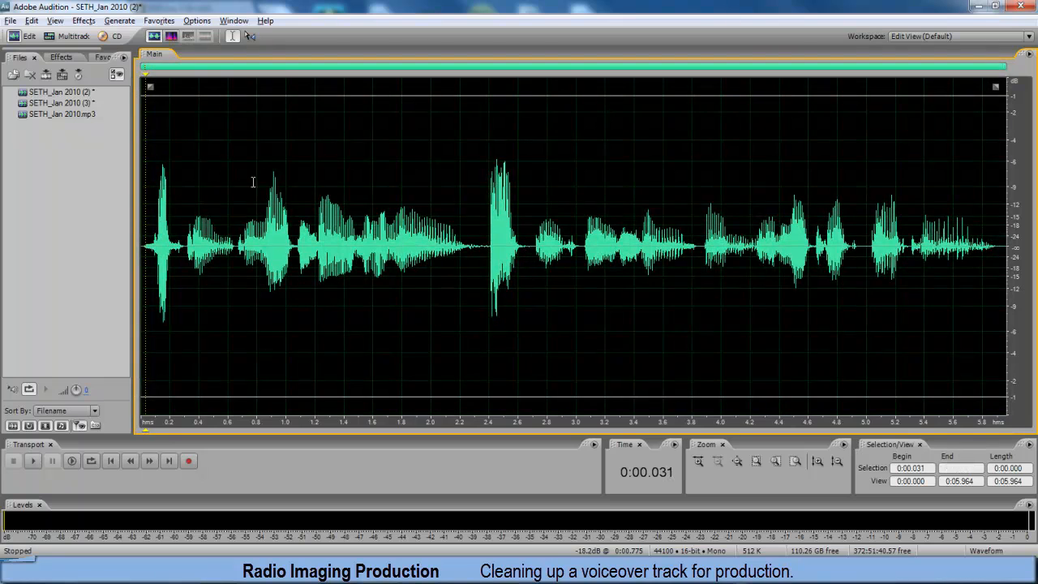
- Apply the Multiband Compressor with the Broadcast preset to the whole voiceover track
{"action": "left_click_drag", "start_coordinate": [283, 165], "coordinate": [122, 170]}
{"action": "key", "text": "Escape"}
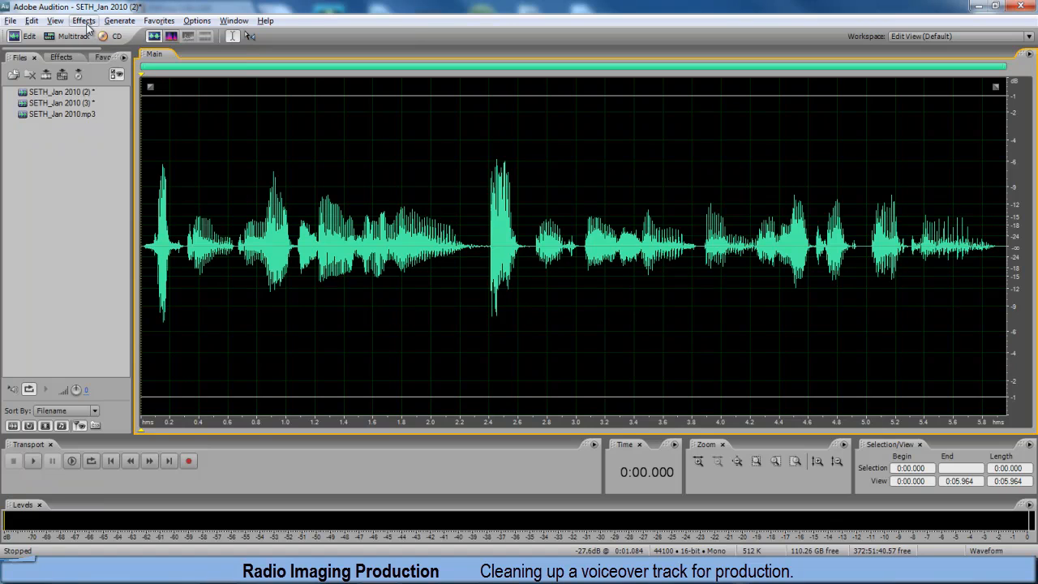
{"action": "left_click", "coordinate": [86, 22]}
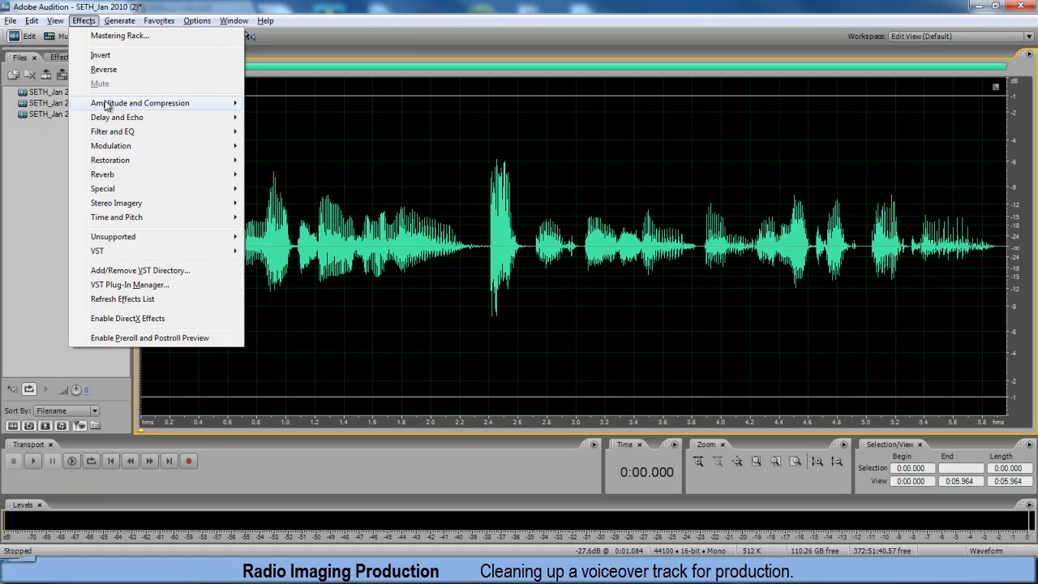
{"action": "mouse_move", "coordinate": [108, 105]}
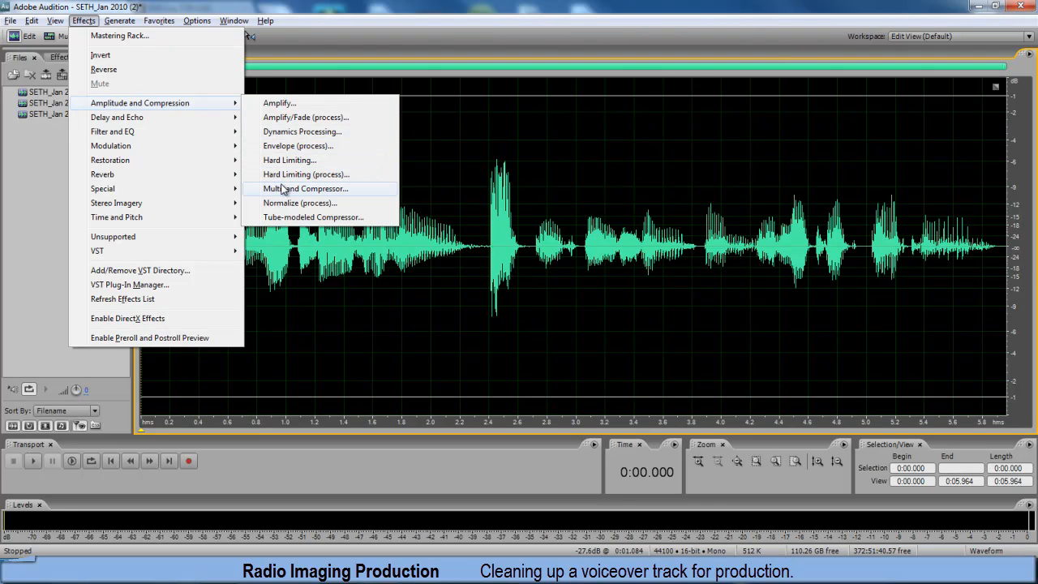
{"action": "left_click", "coordinate": [282, 188]}
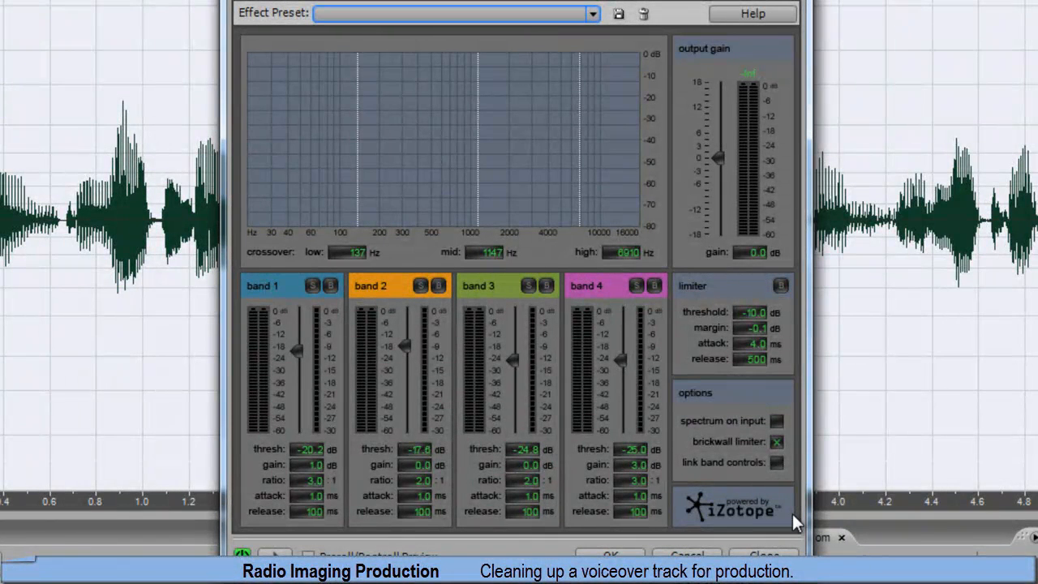
{"action": "left_click", "coordinate": [594, 14]}
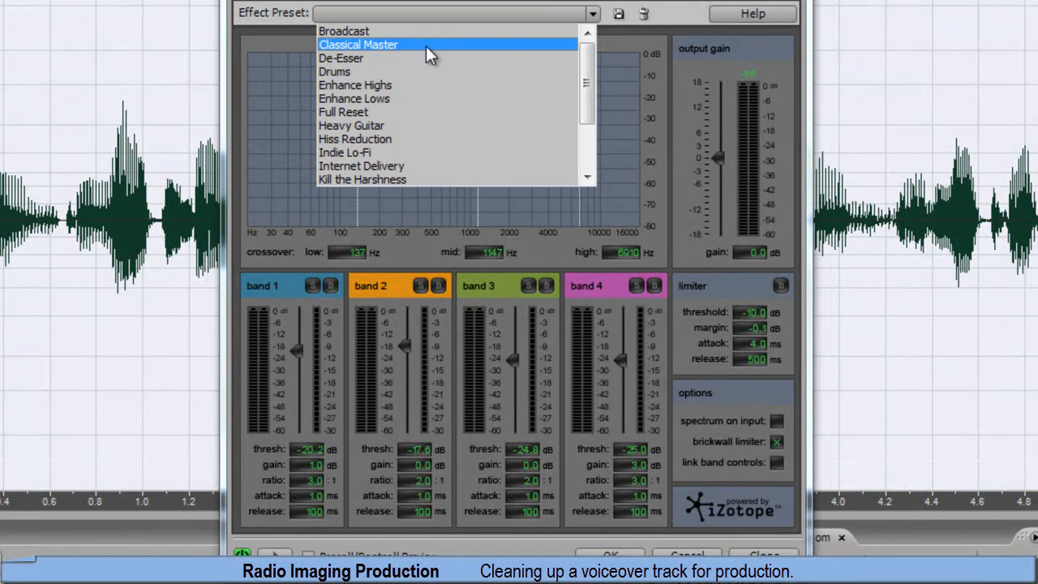
{"action": "left_click", "coordinate": [375, 27]}
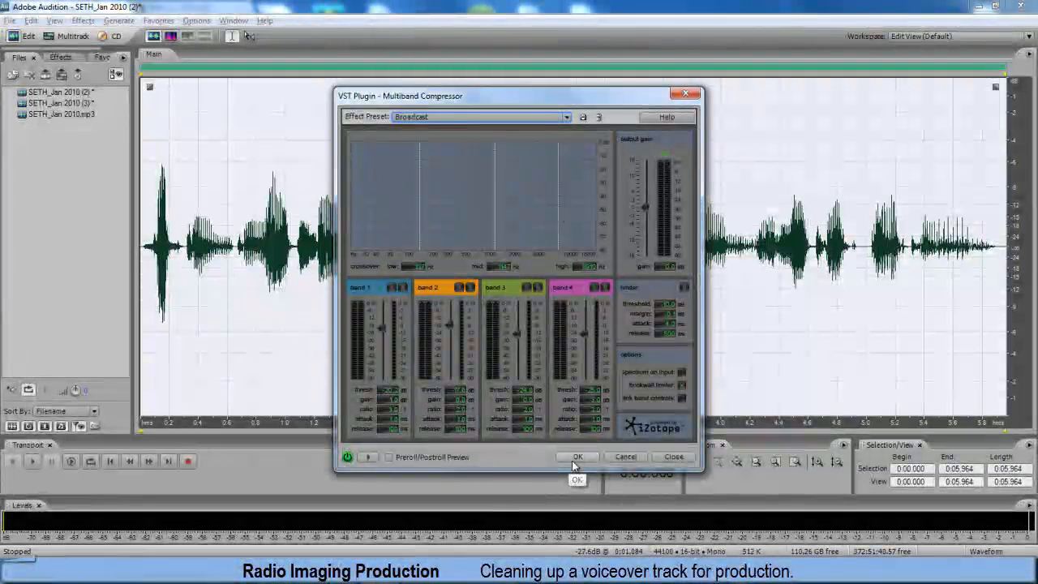
{"action": "left_click", "coordinate": [576, 458]}
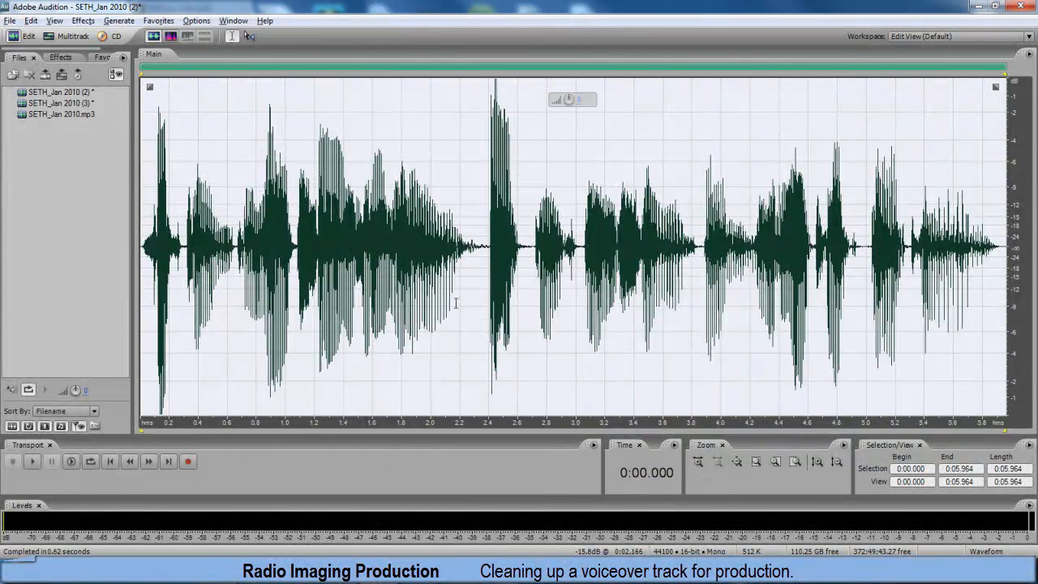
{"action": "key", "text": "Escape"}
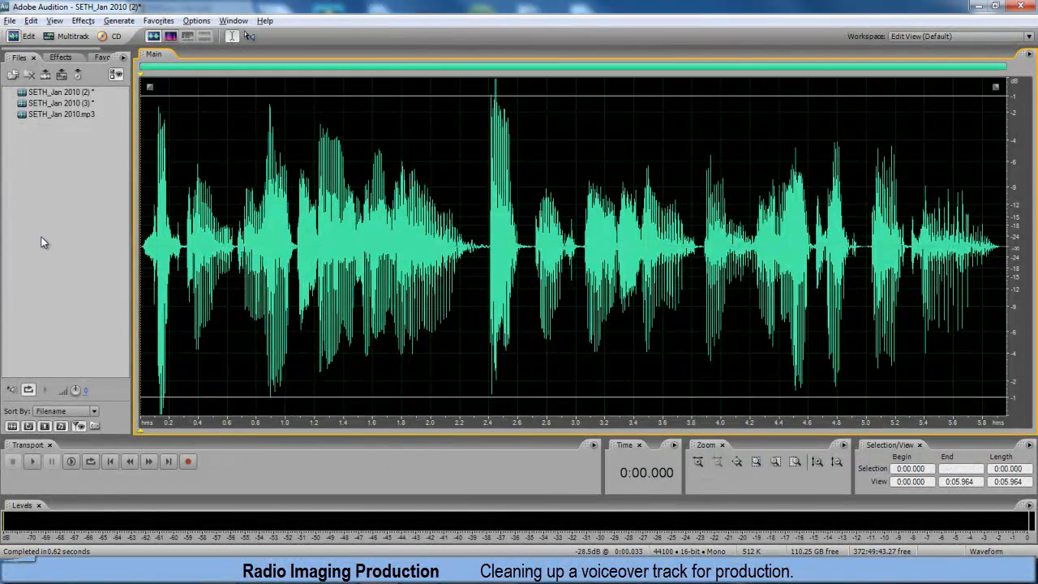
- Play the compressed voiceover, then run the same Multiband Compressor pass on it again and listen to the result
{"action": "key", "text": "space"}
{"action": "key", "text": "F3"}
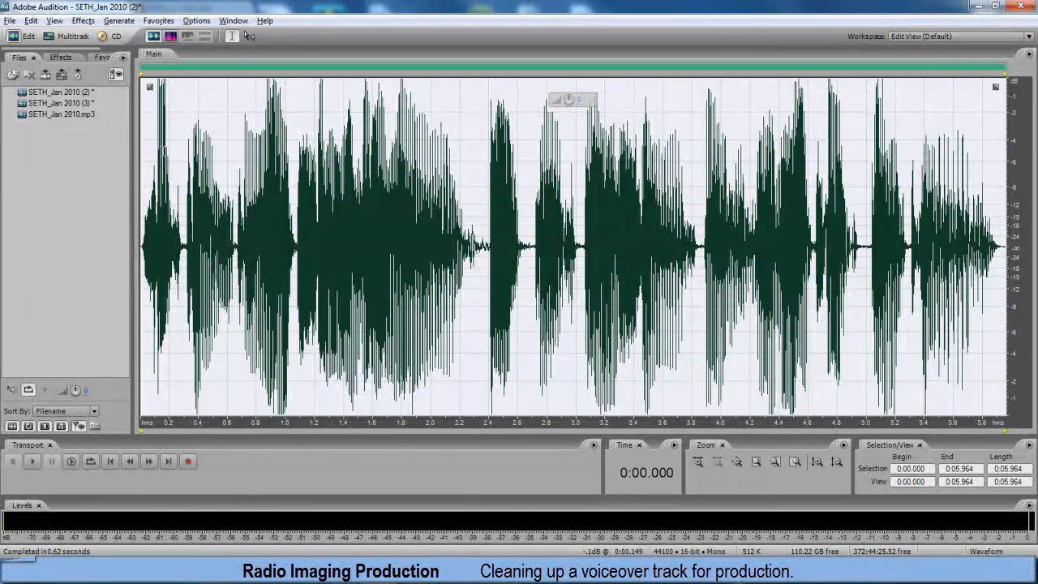
{"action": "key", "text": "space"}
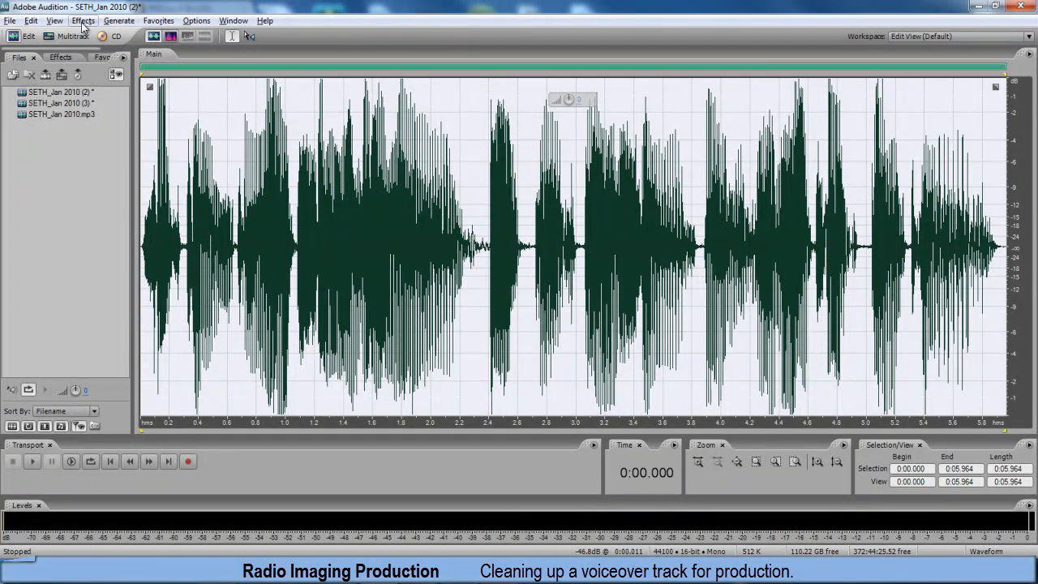
- Apply the FFT Filter to the whole voiceover with the low-cut, high-boost curve, FFT size 8192 and Blackman windowing
{"action": "left_click", "coordinate": [84, 24]}
{"action": "mouse_move", "coordinate": [192, 132]}
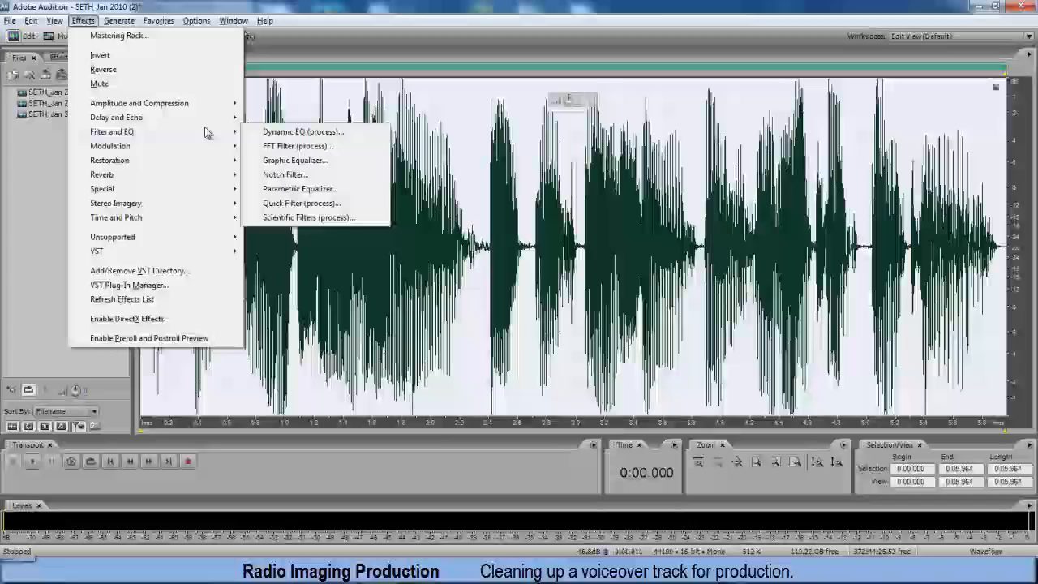
{"action": "left_click", "coordinate": [284, 146]}
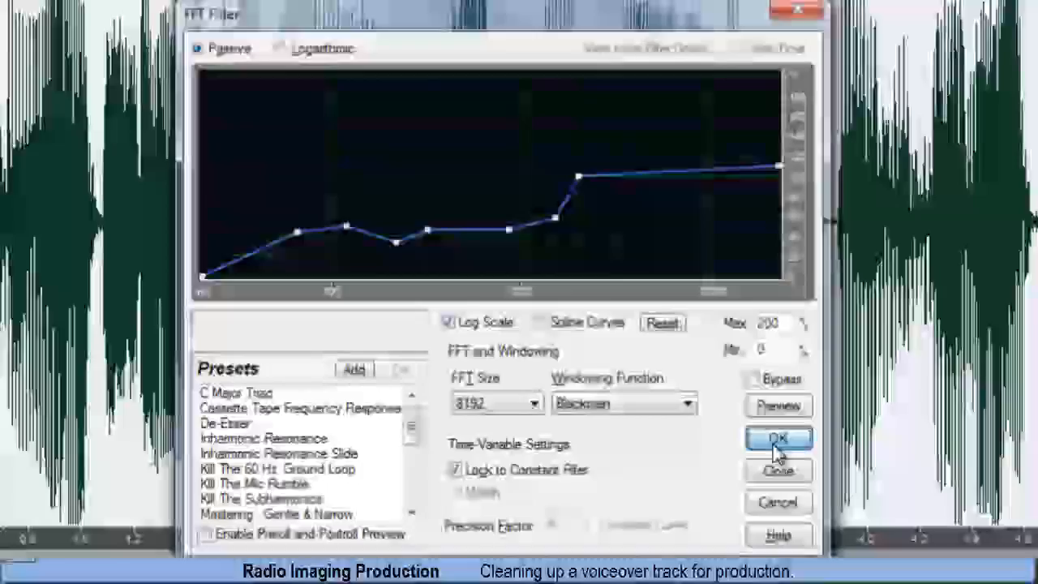
{"action": "left_click", "coordinate": [780, 442]}
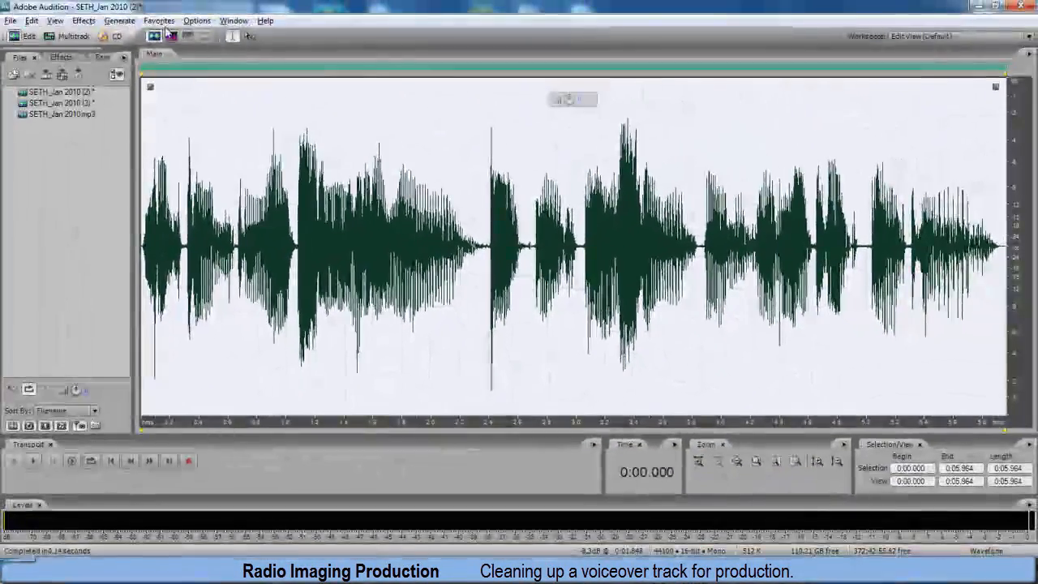
- Normalize the whole voiceover track
{"action": "left_click", "coordinate": [91, 22]}
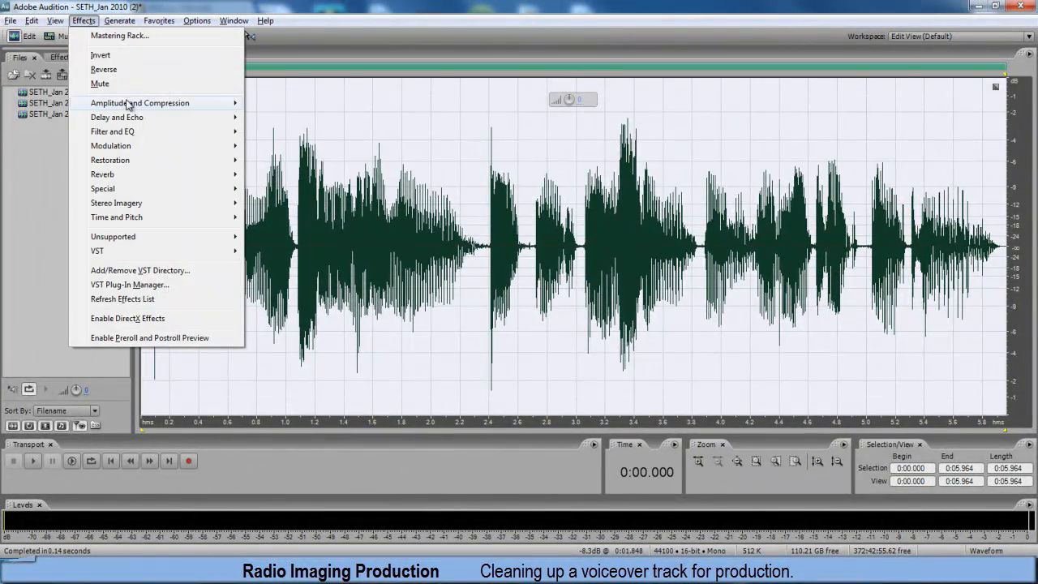
{"action": "mouse_move", "coordinate": [162, 103]}
{"action": "left_click", "coordinate": [305, 203]}
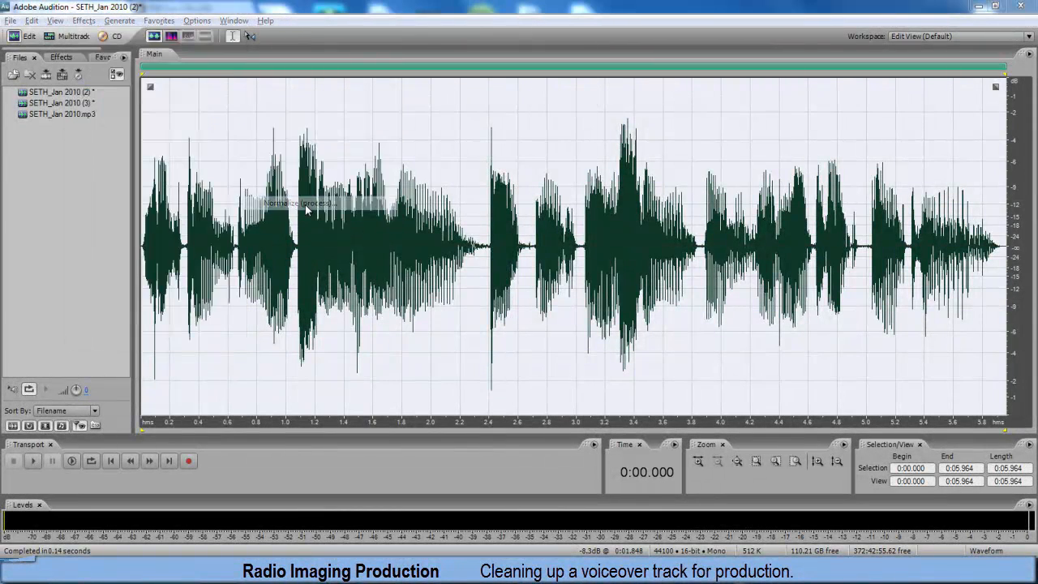
{"action": "left_click", "coordinate": [583, 273]}
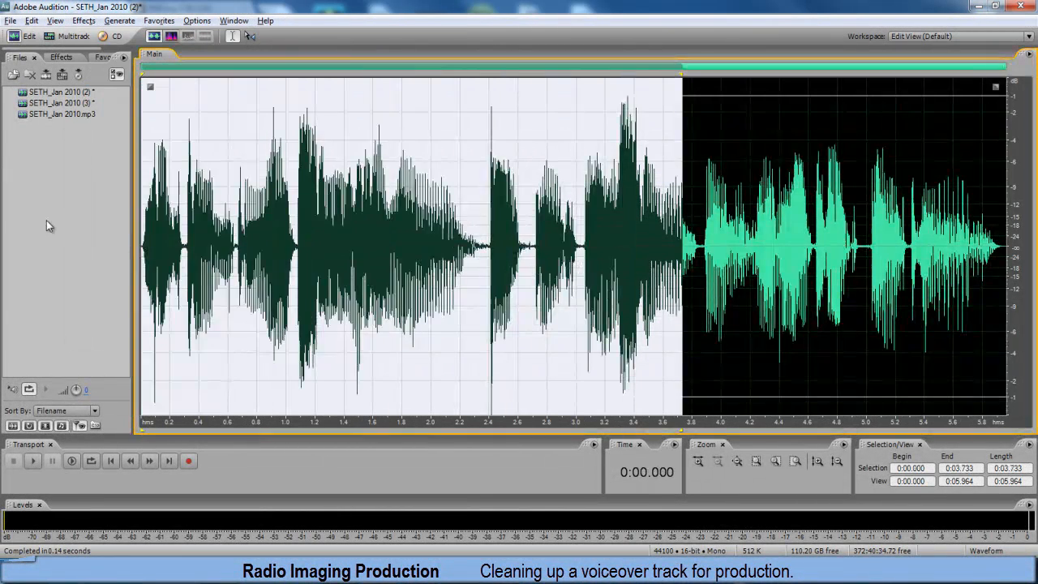
- Clear the selection, put the playback cursor at the start of the voiceover and play the normalized audio
{"action": "left_click", "coordinate": [47, 220]}
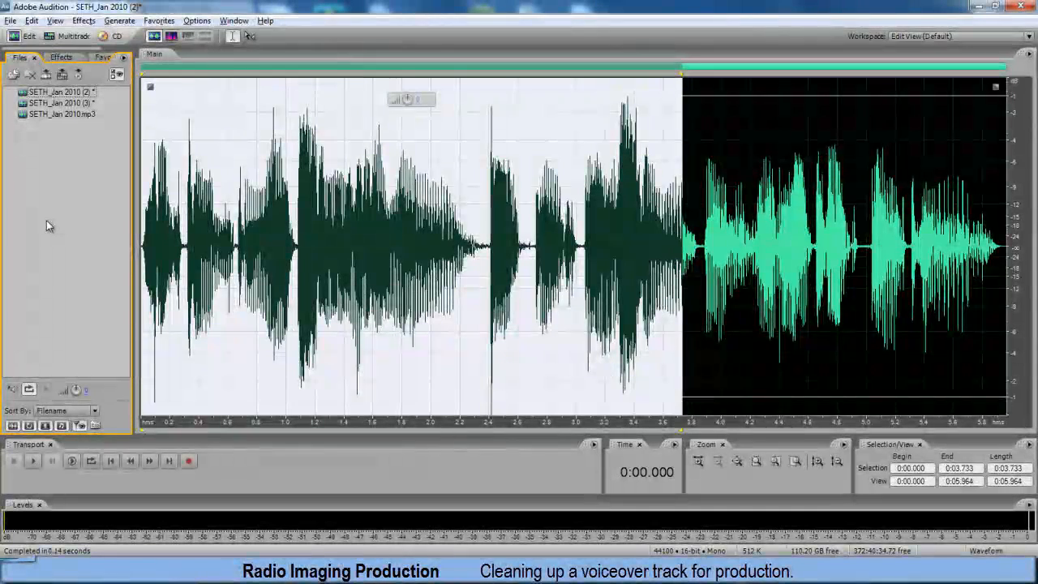
{"action": "left_click_drag", "start_coordinate": [178, 286], "coordinate": [161, 280]}
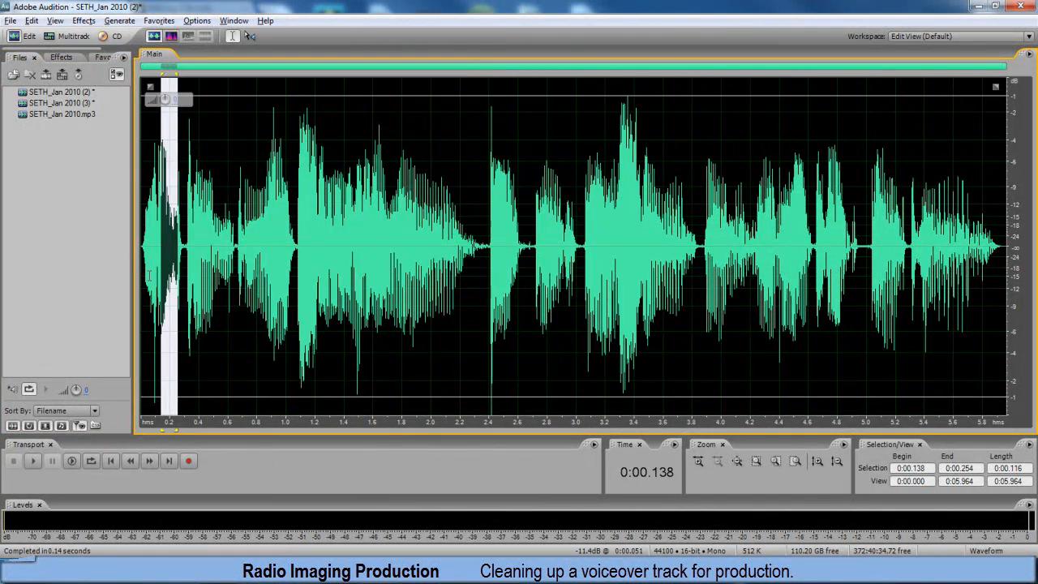
{"action": "left_click", "coordinate": [161, 281]}
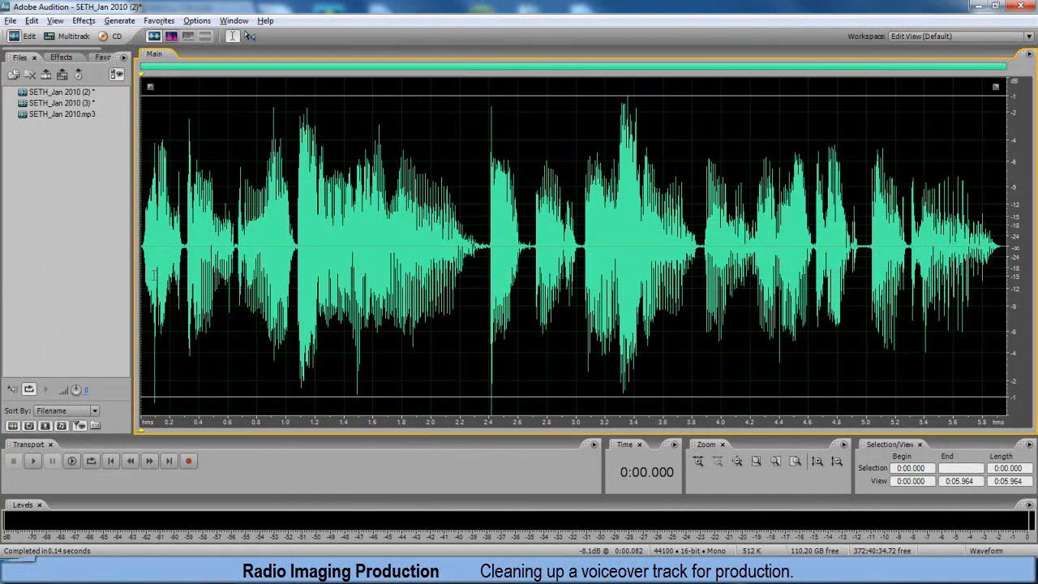
{"action": "key", "text": "space"}
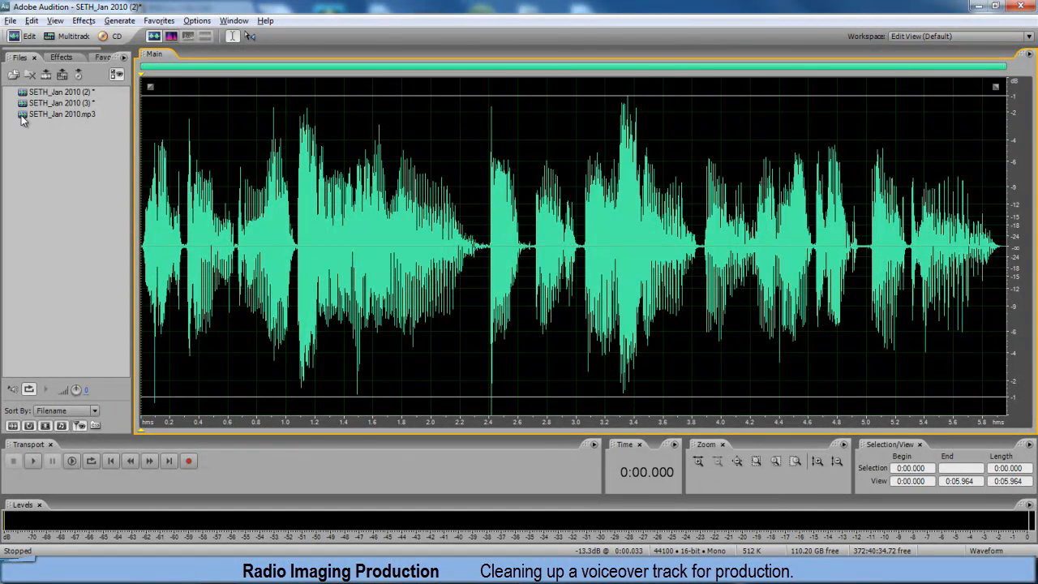
- Place SETH_Jan 2010 (2) on Track 1 of the multitrack session at about 0.7 s and return to the waveform editing view
{"action": "left_click", "coordinate": [53, 36]}
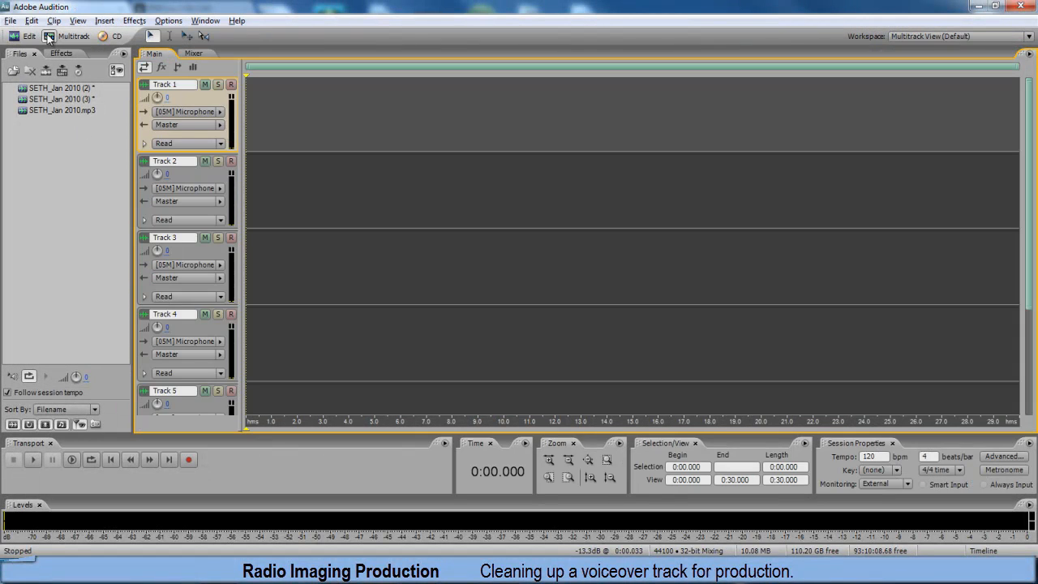
{"action": "left_click_drag", "start_coordinate": [89, 96], "coordinate": [318, 142]}
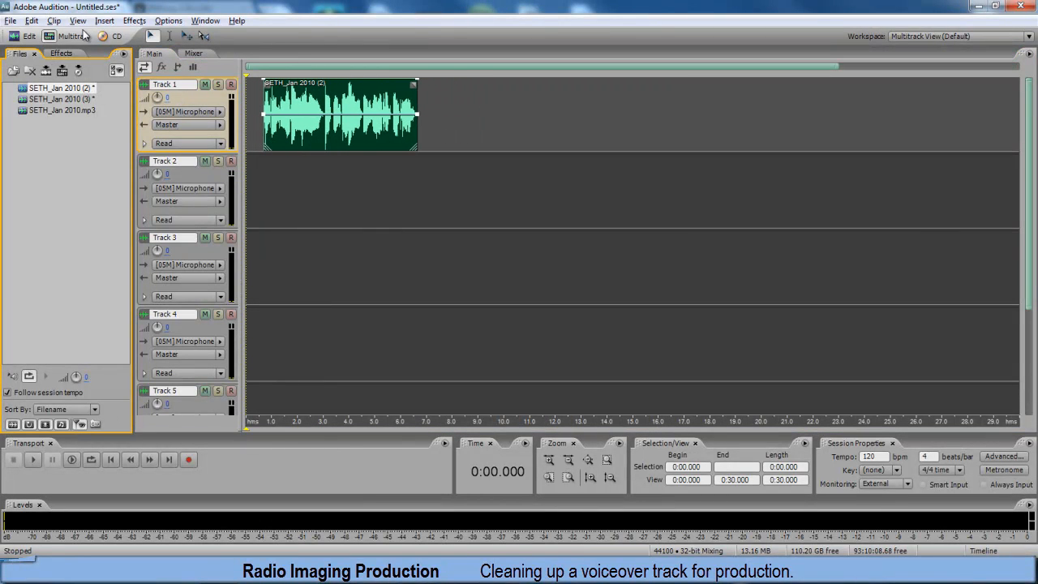
{"action": "left_click", "coordinate": [11, 21]}
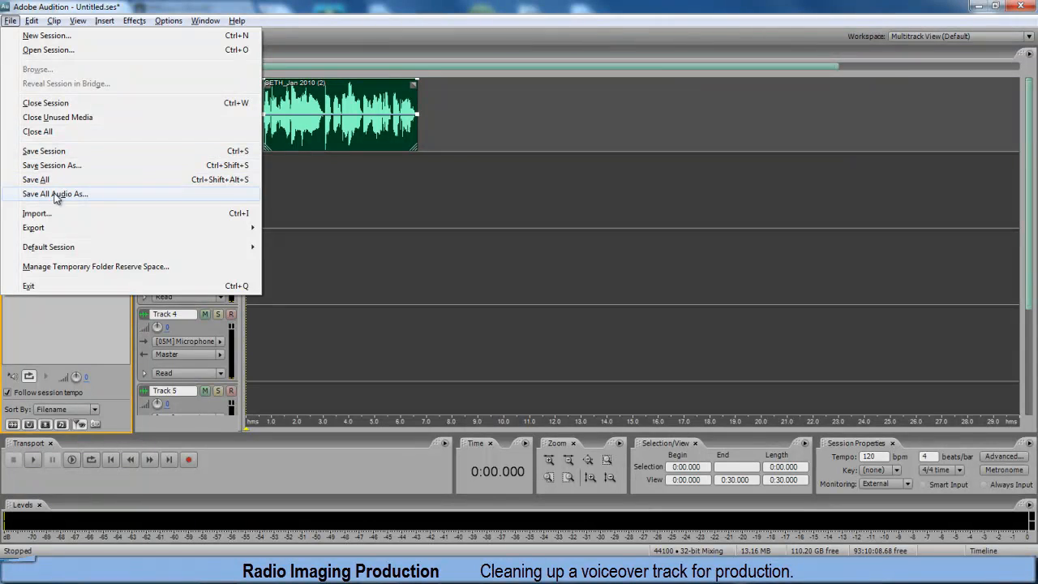
{"action": "left_click", "coordinate": [70, 4]}
{"action": "left_click", "coordinate": [27, 37]}
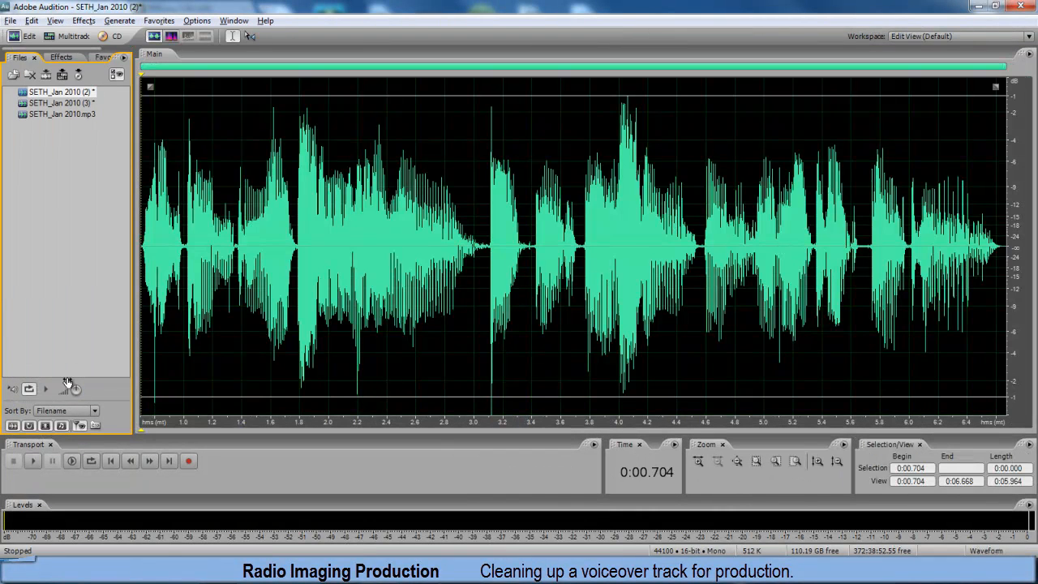
- In Windows Explorer, open the AUTOMATION > MUSIC folder in Google Drive and import Neon Trees - Animal.mp3 into Adobe Audition
{"action": "left_click", "coordinate": [102, 571]}
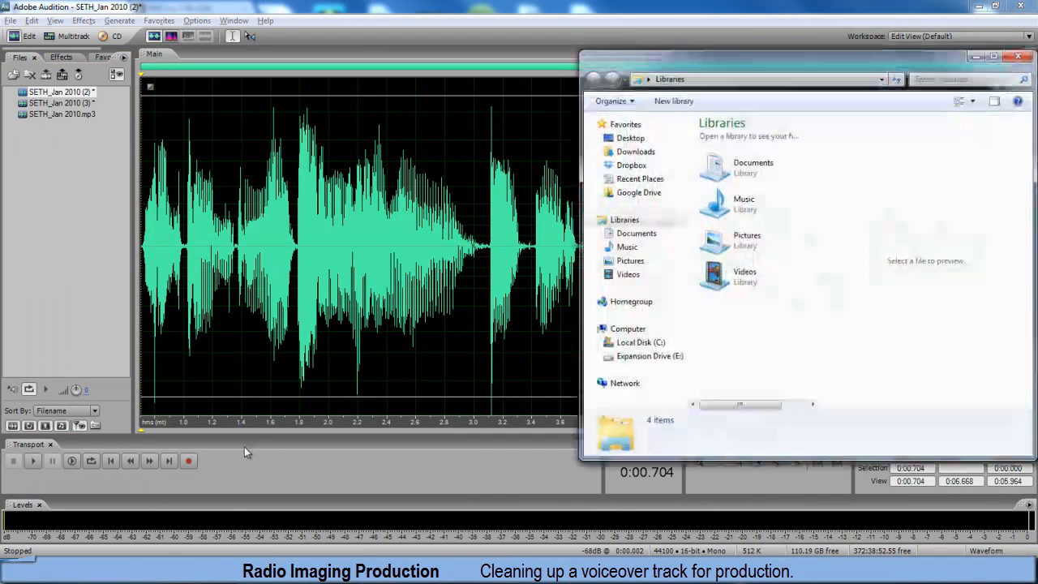
{"action": "left_click", "coordinate": [651, 195]}
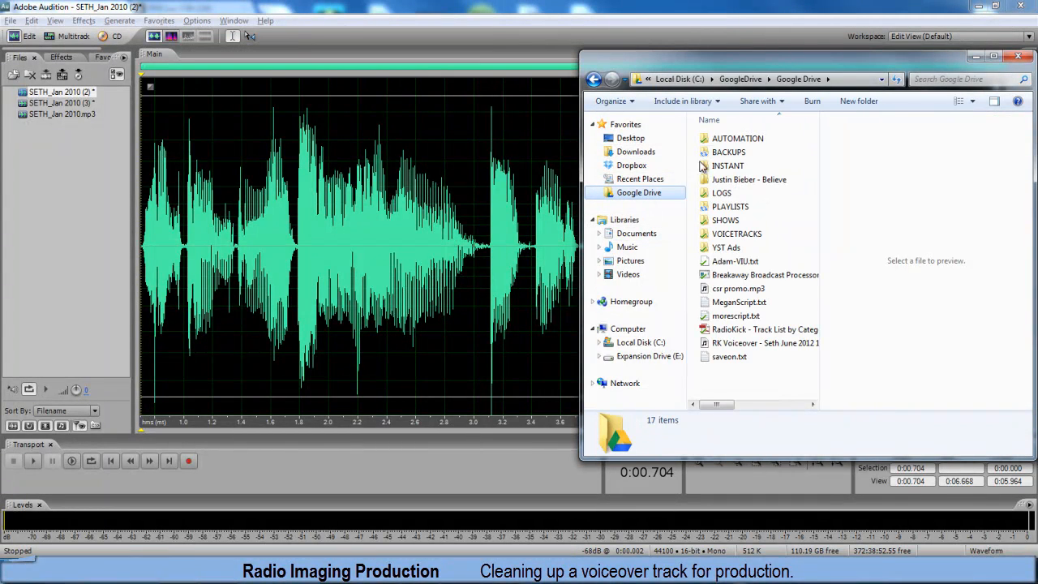
{"action": "double_click", "coordinate": [706, 141]}
{"action": "double_click", "coordinate": [733, 159]}
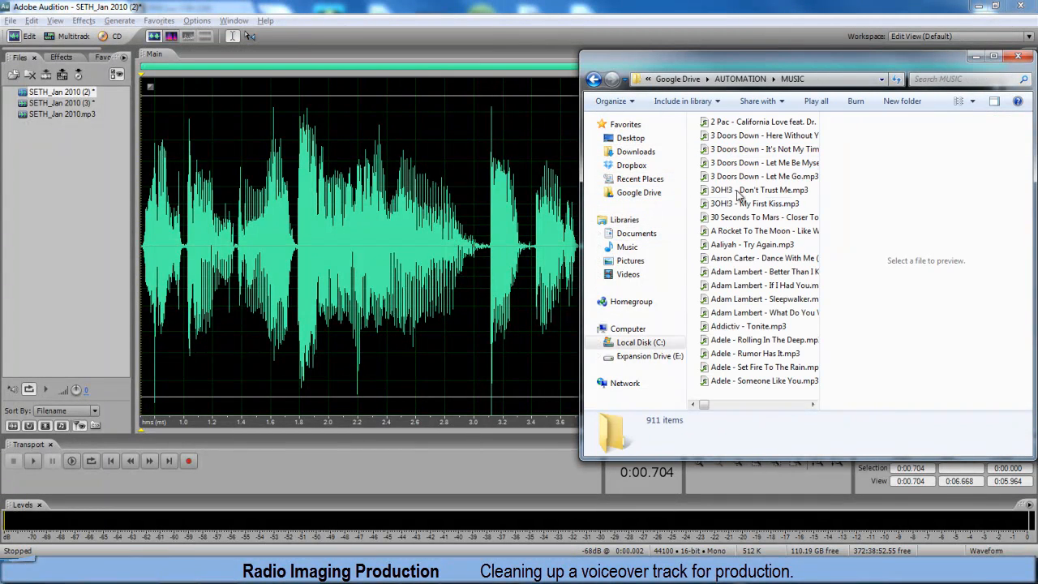
{"action": "left_click", "coordinate": [734, 235]}
{"action": "scroll", "coordinate": [745, 260], "scroll_direction": "down", "scroll_amount": 10}
{"action": "scroll", "coordinate": [744, 276], "scroll_direction": "down", "scroll_amount": 20}
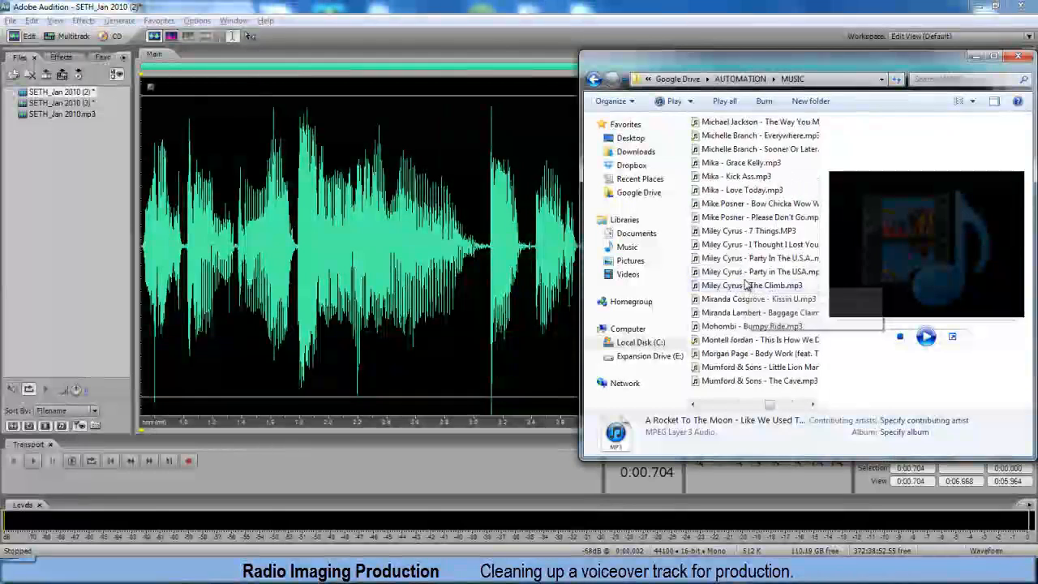
{"action": "left_click_drag", "start_coordinate": [741, 321], "coordinate": [86, 248]}
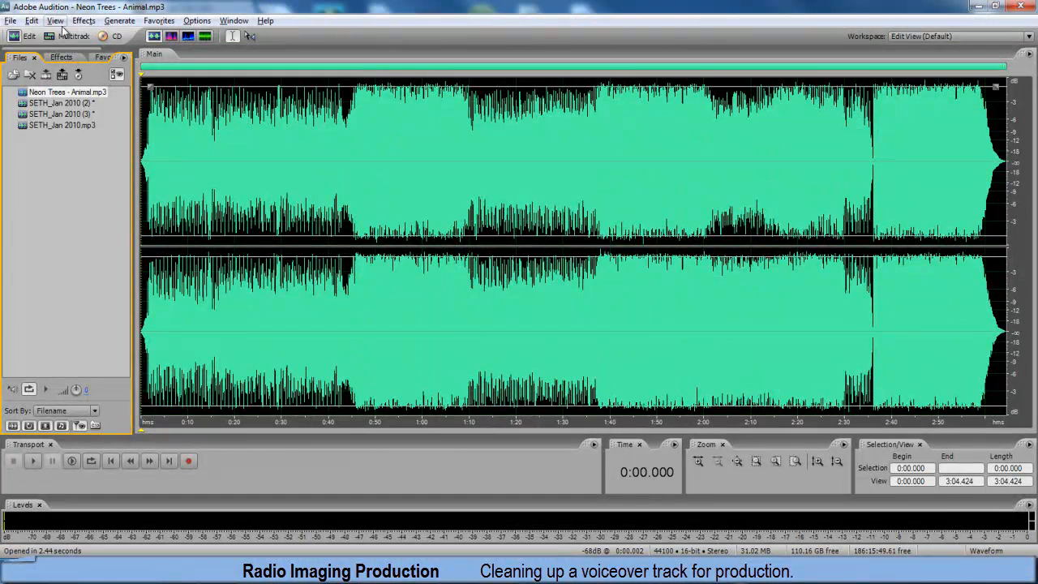
- Place Neon Trees - Animal.mp3 at the start of Track 2 in the multitrack session and move the voiceover clip slightly earlier
{"action": "left_click", "coordinate": [65, 34]}
{"action": "left_click_drag", "start_coordinate": [65, 87], "coordinate": [278, 180]}
{"action": "left_click_drag", "start_coordinate": [301, 139], "coordinate": [297, 139]}
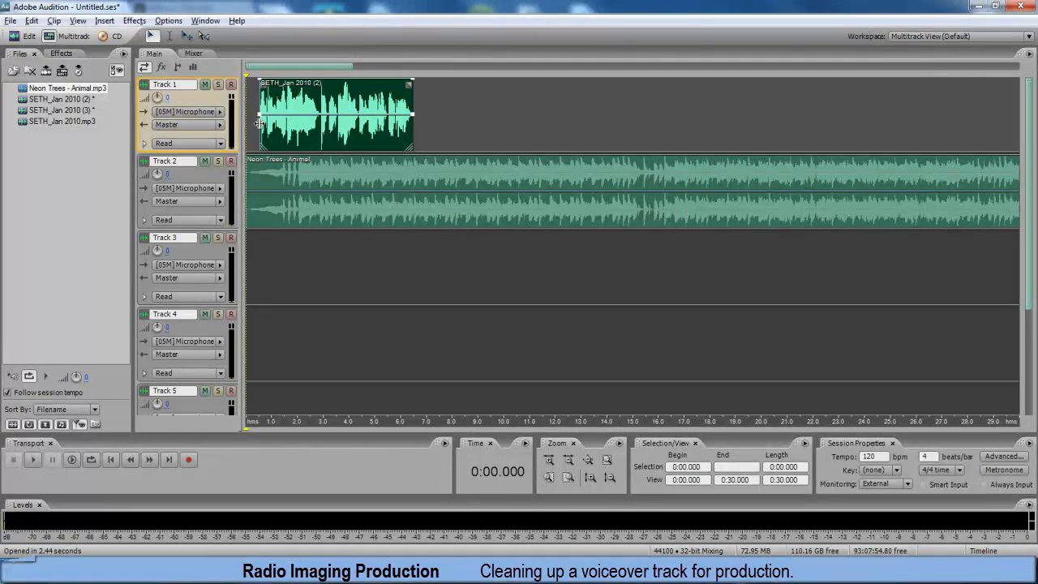
- Lower the Track 2 volume to -2.7 dB and play the start of the voice and music mix
{"action": "left_click_drag", "start_coordinate": [167, 175], "coordinate": [161, 175]}
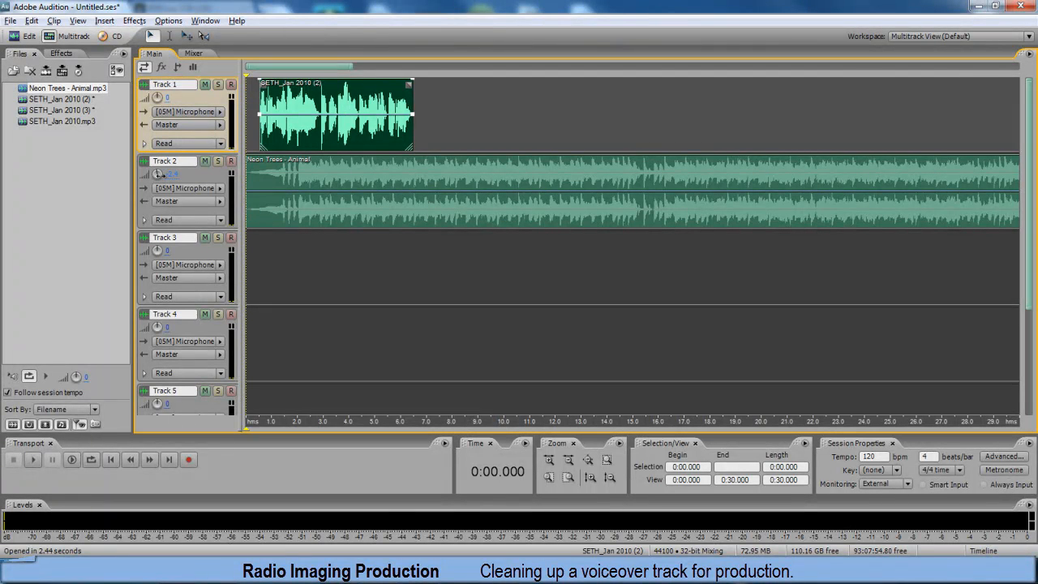
{"action": "key", "text": "space"}
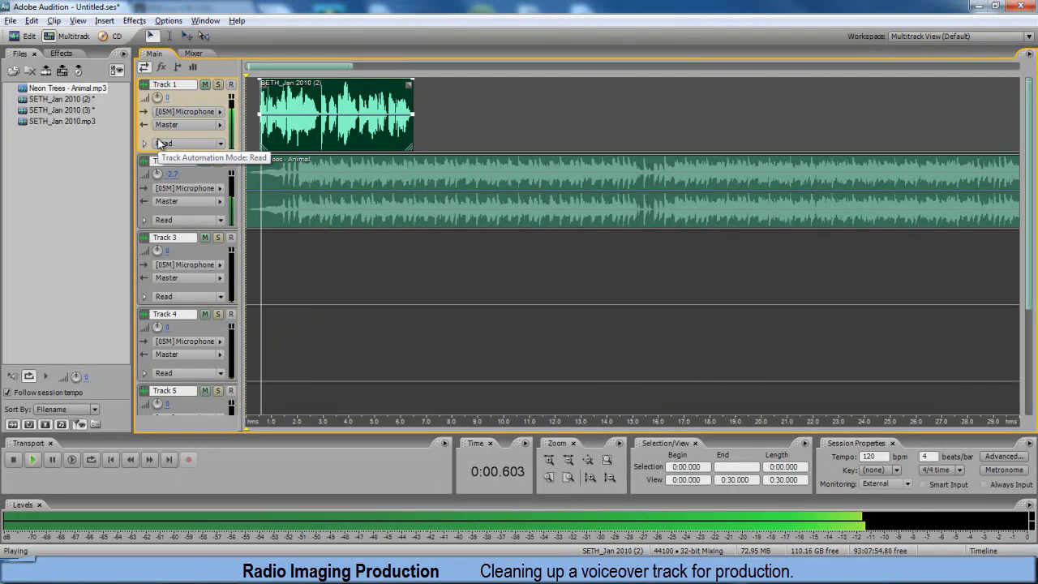
{"action": "key", "text": "space"}
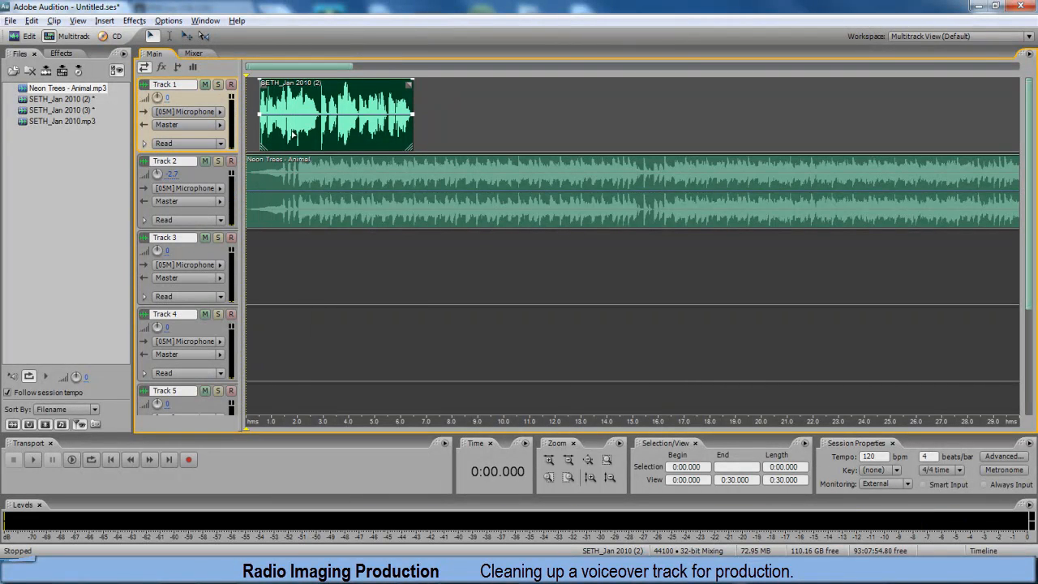
- Open the music clip in the waveform editor, play it from about 3.5 s and go back to the multitrack session
{"action": "double_click", "coordinate": [359, 159]}
{"action": "left_click", "coordinate": [241, 159]}
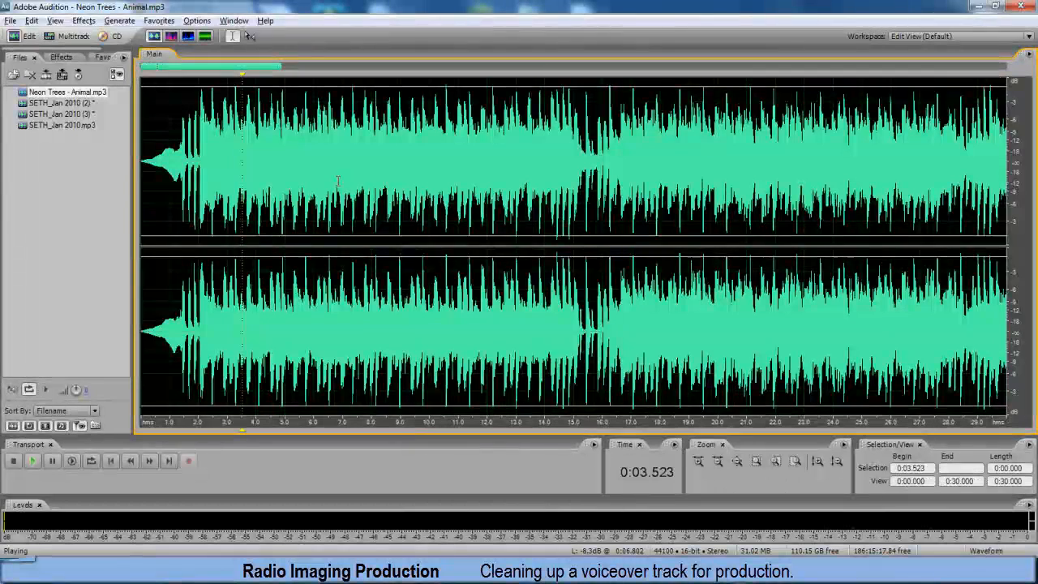
{"action": "key", "text": "space"}
{"action": "key", "text": "space"}
{"action": "left_click", "coordinate": [60, 39]}
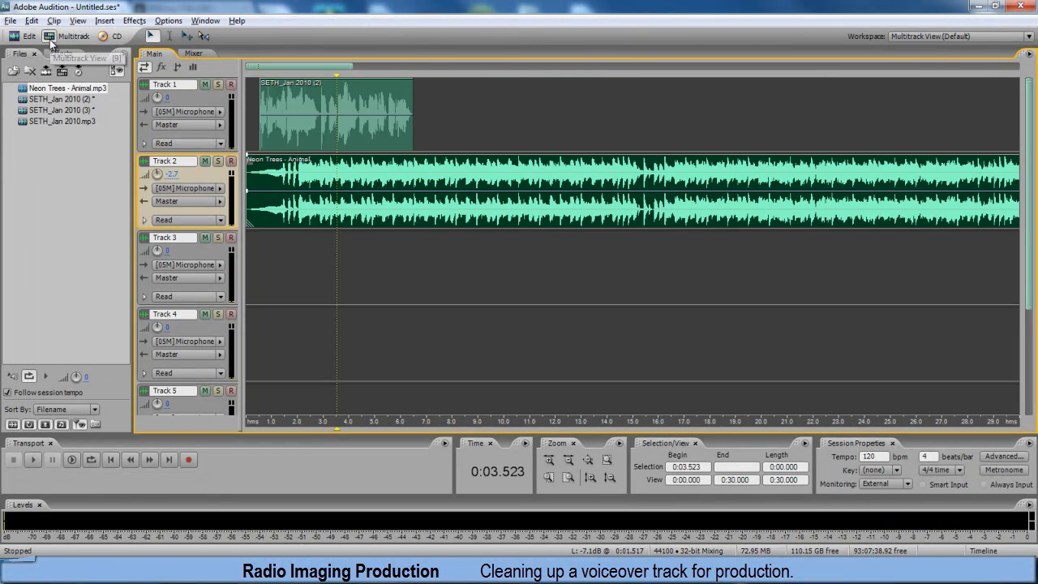
- Play the voice and music mix from about 0.35 s while lowering the Track 2 volume to -5.7 dB, and stop playback
{"action": "left_click_drag", "start_coordinate": [530, 119], "coordinate": [188, 125]}
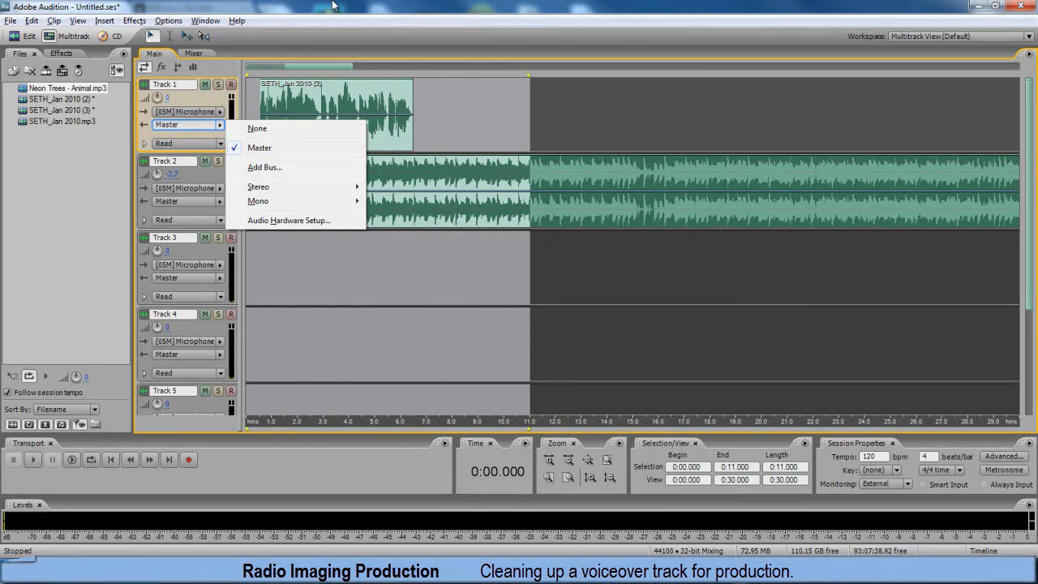
{"action": "left_click", "coordinate": [332, 7]}
{"action": "left_click", "coordinate": [256, 121]}
{"action": "key", "text": "space"}
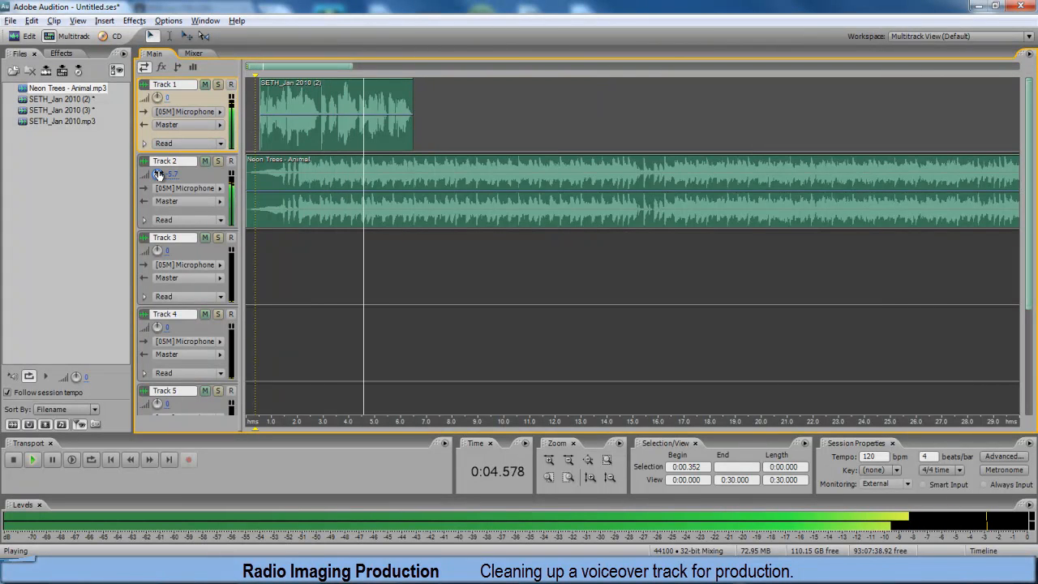
{"action": "left_click_drag", "start_coordinate": [158, 175], "coordinate": [145, 187]}
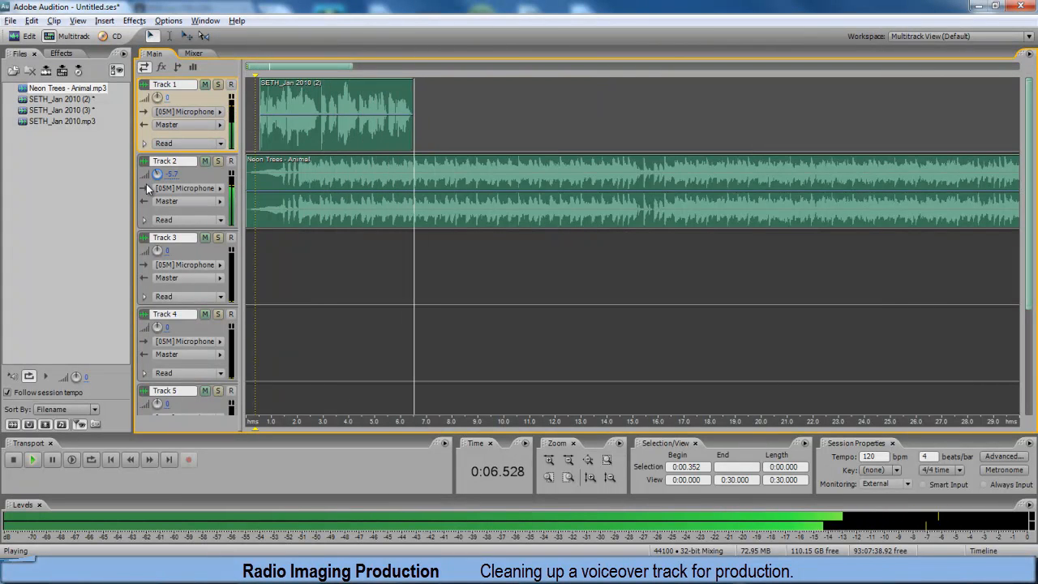
{"action": "left_click", "coordinate": [477, 109]}
{"action": "key", "text": "space"}
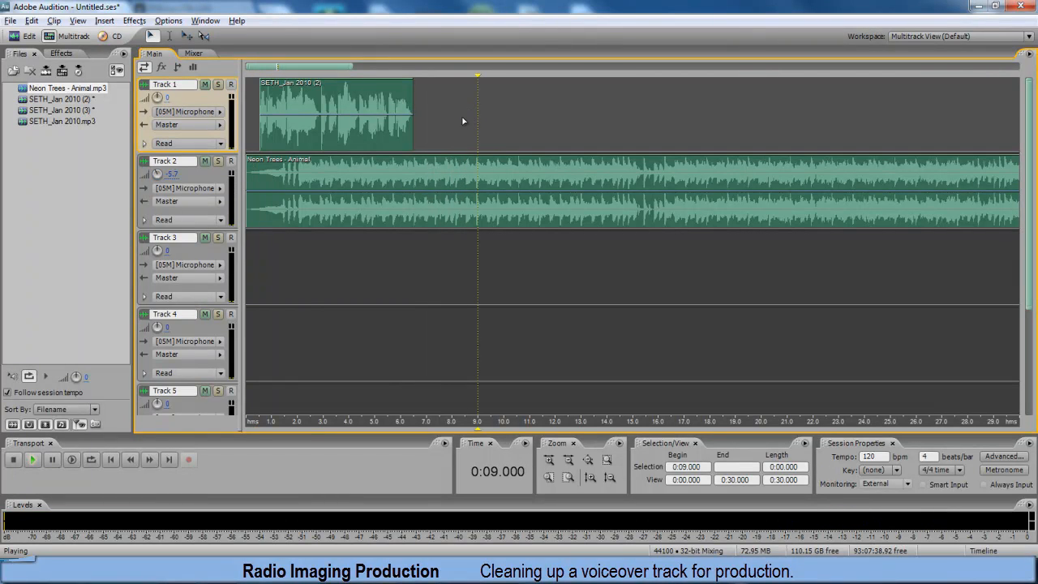
- Open the SETH_Jan 2010 (2) voiceover in the waveform editor and set the cursor at the beginning of the file
{"action": "left_click", "coordinate": [26, 37]}
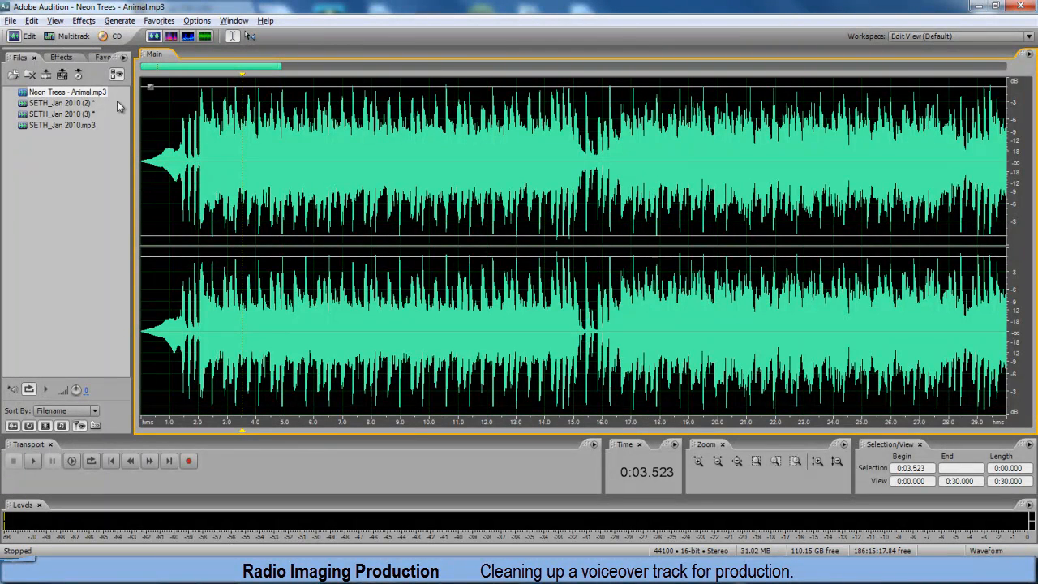
{"action": "double_click", "coordinate": [61, 103]}
{"action": "left_click_drag", "start_coordinate": [479, 228], "coordinate": [166, 245]}
{"action": "left_click", "coordinate": [166, 245]}
{"action": "key", "text": "Home"}
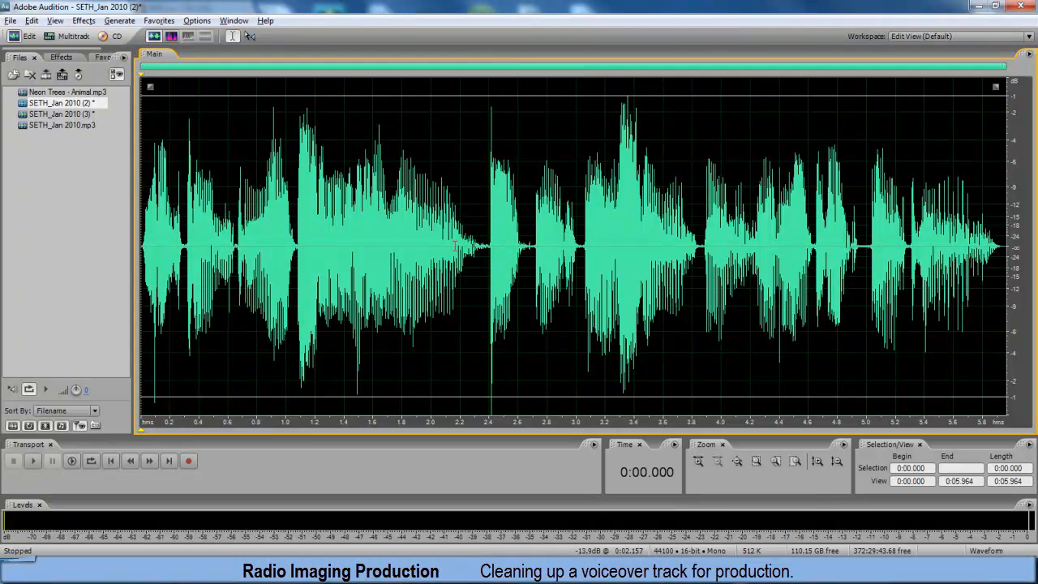